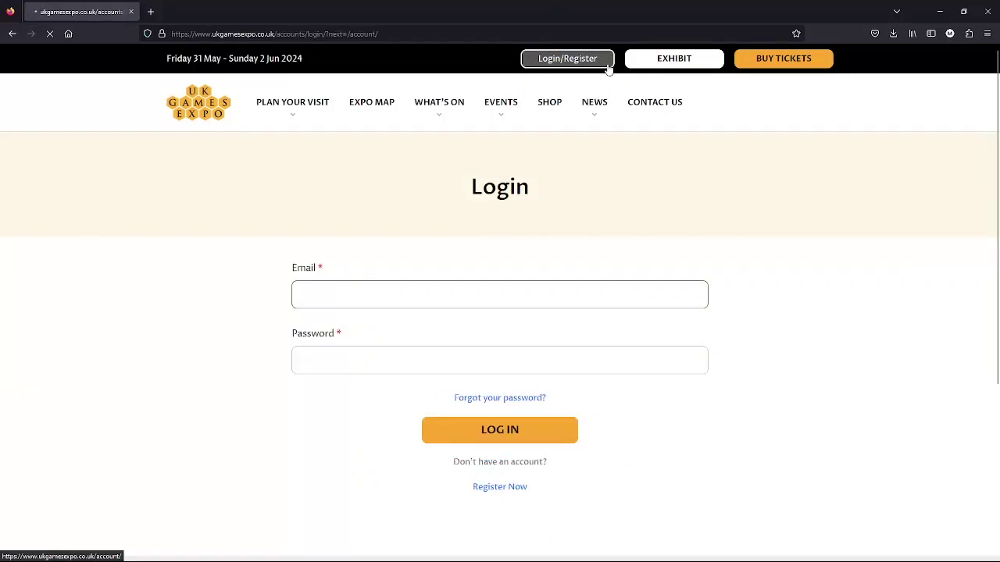
Log in with the browser's saved email and password to reach the account Orders page.
left_click(199, 345)
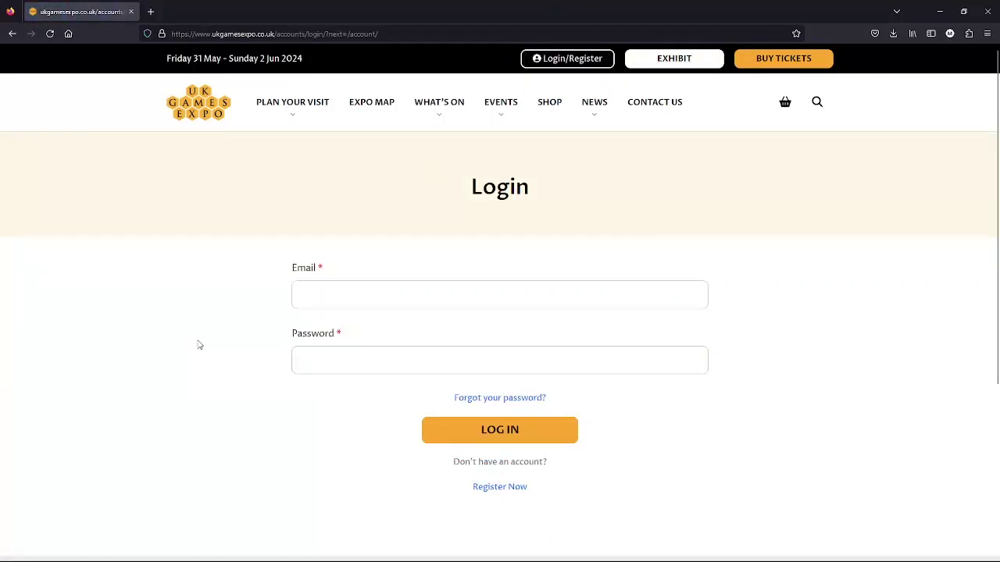
left_click(313, 297)
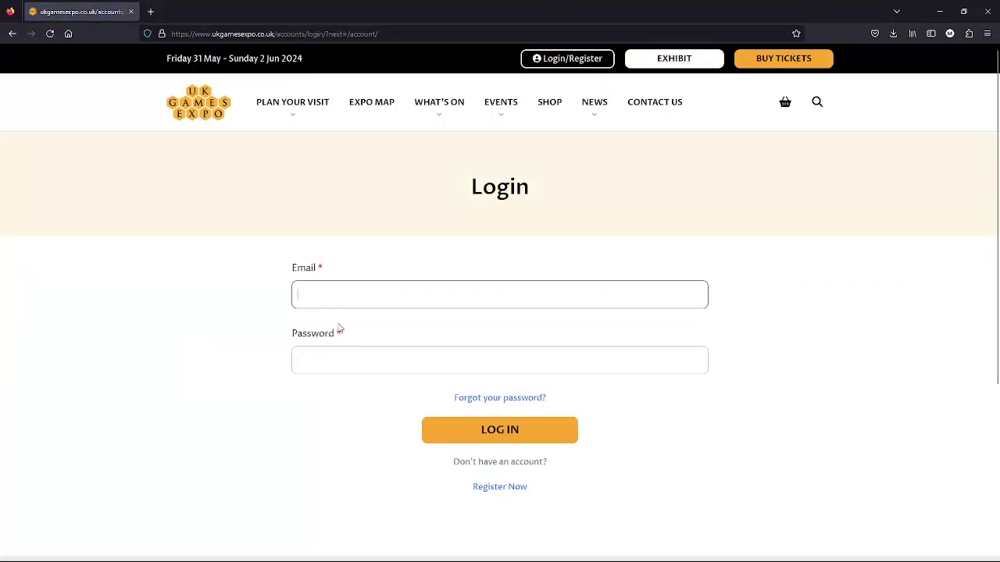
key("Down")
key("Return")
left_click(525, 434)
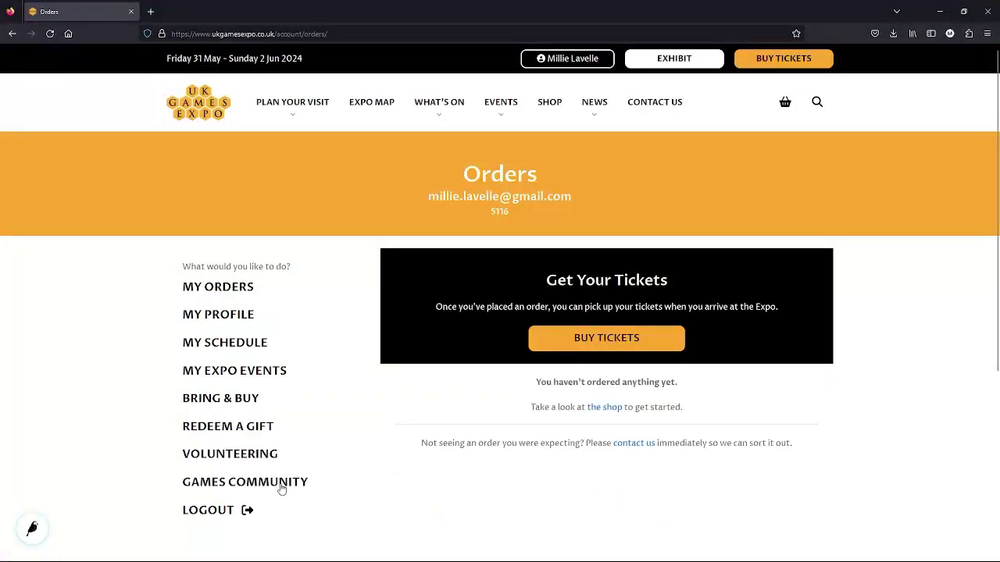
Go to Games Community and start a new Café listing under Add New.
left_click(209, 510)
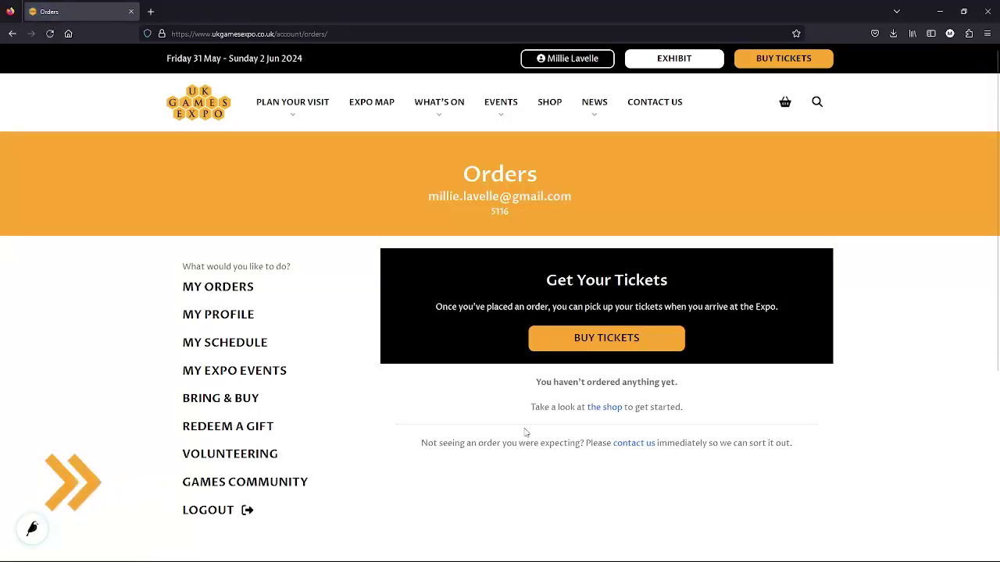
left_click(280, 484)
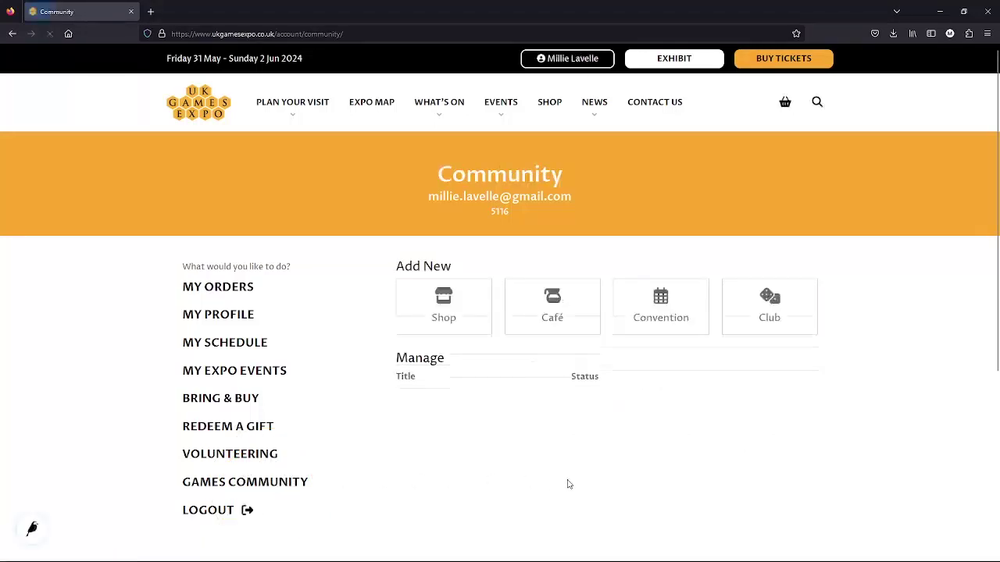
left_click(556, 310)
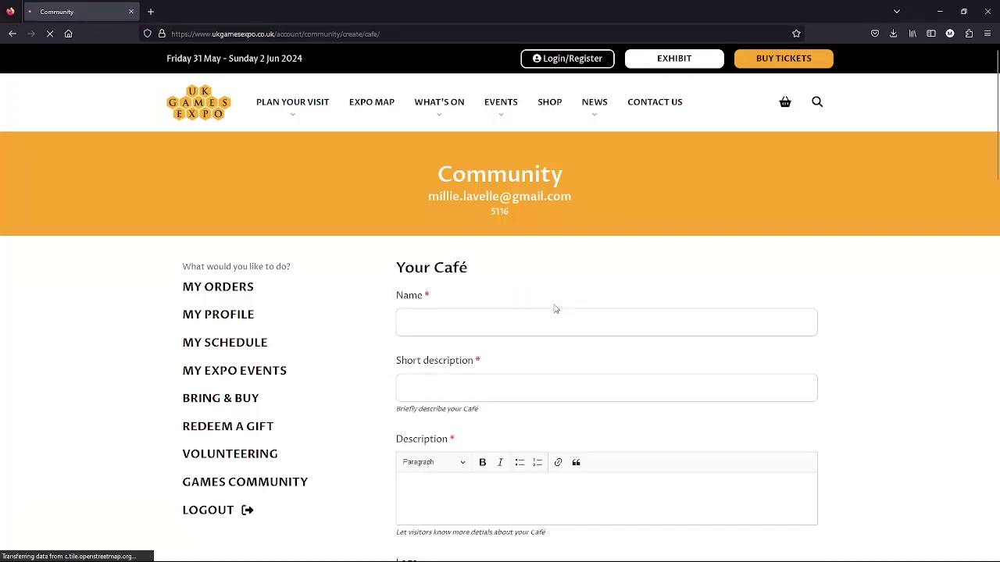
Enter Name 'My Board Game cafe' and Short description 'A lovely little board game cafe'.
left_click(403, 321)
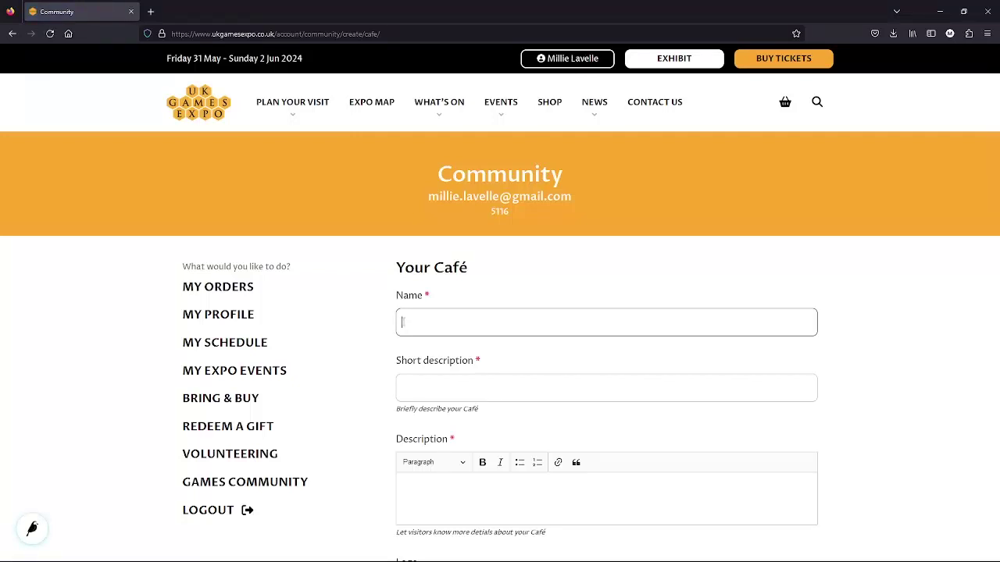
type("My Board Game cafe")
left_click(421, 387)
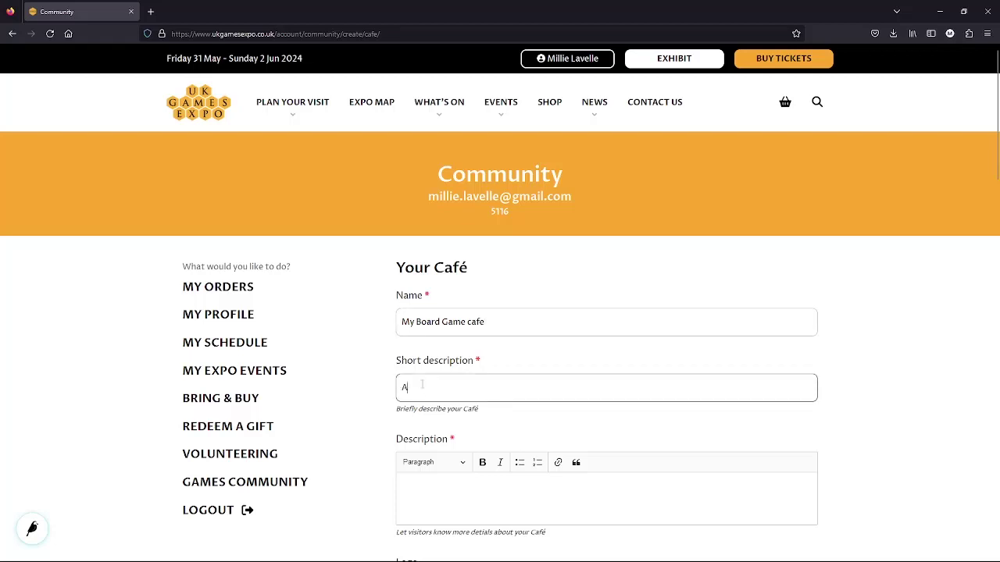
type("A lovely little board game cafe")
left_click(896, 378)
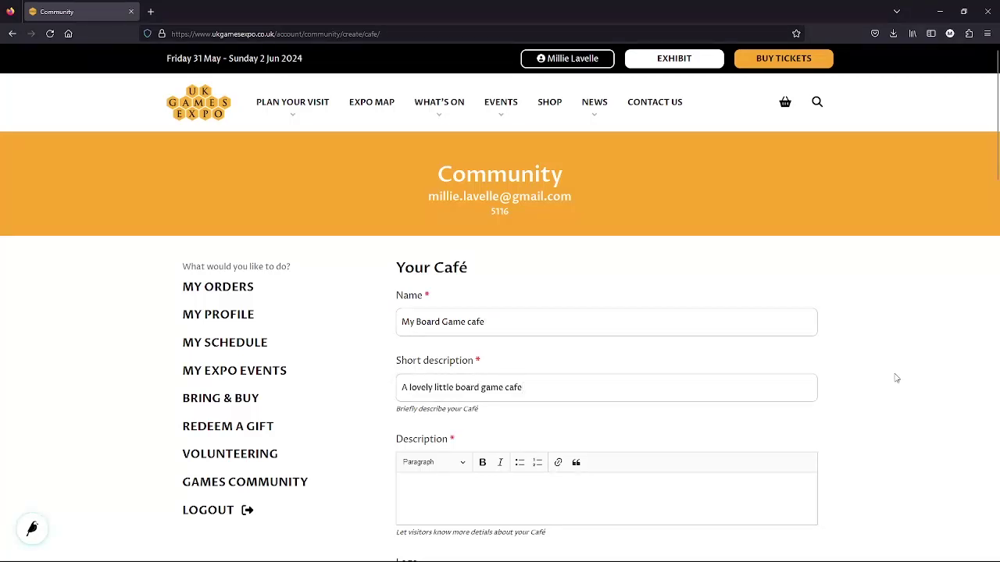
scroll(896, 379, "down", 3)
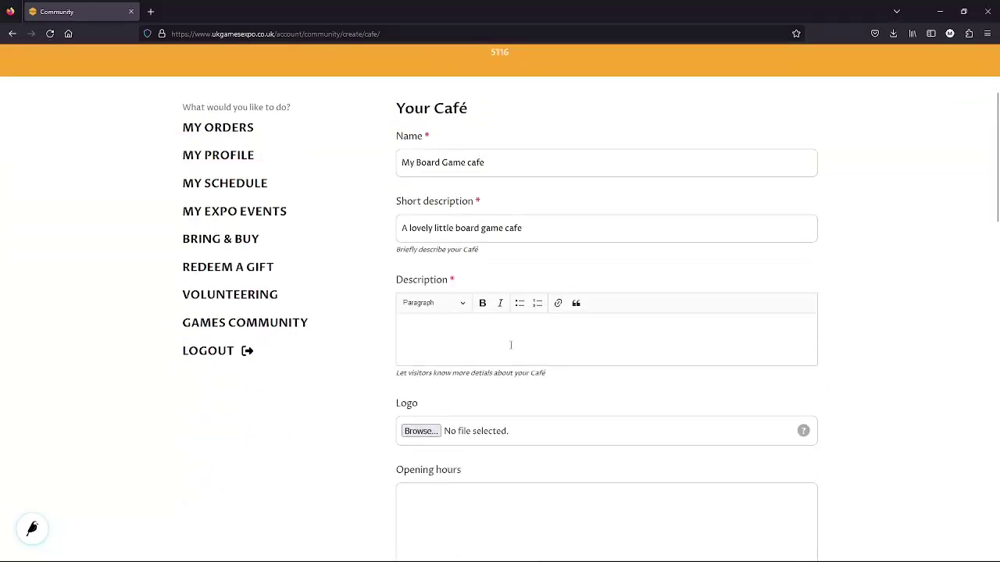
Write description paragraphs about the high-street café, its 300 games, friendly gurus and food menu.
left_click(511, 345)
type("We're a small")
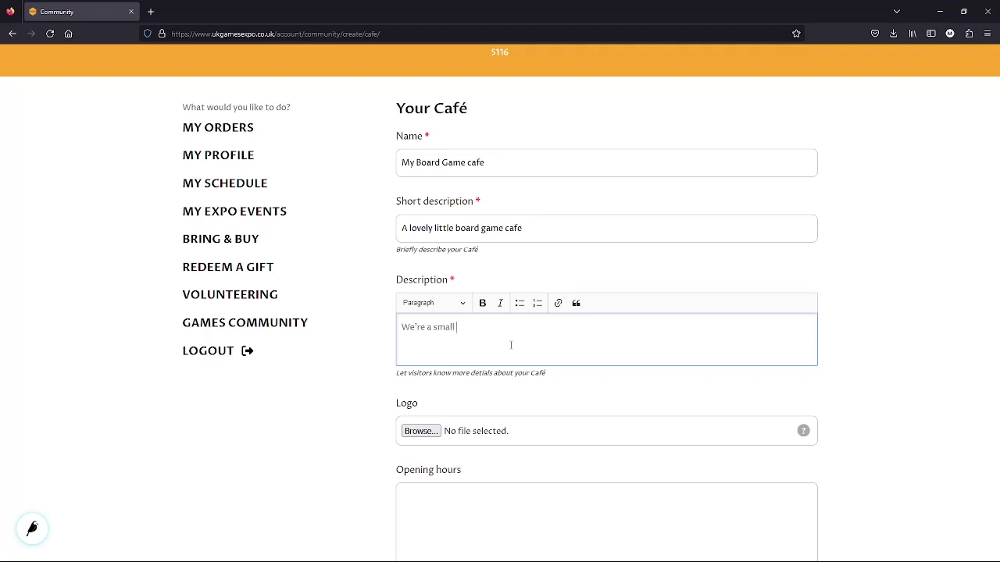
type(" but friendly board game cafe on the high street")
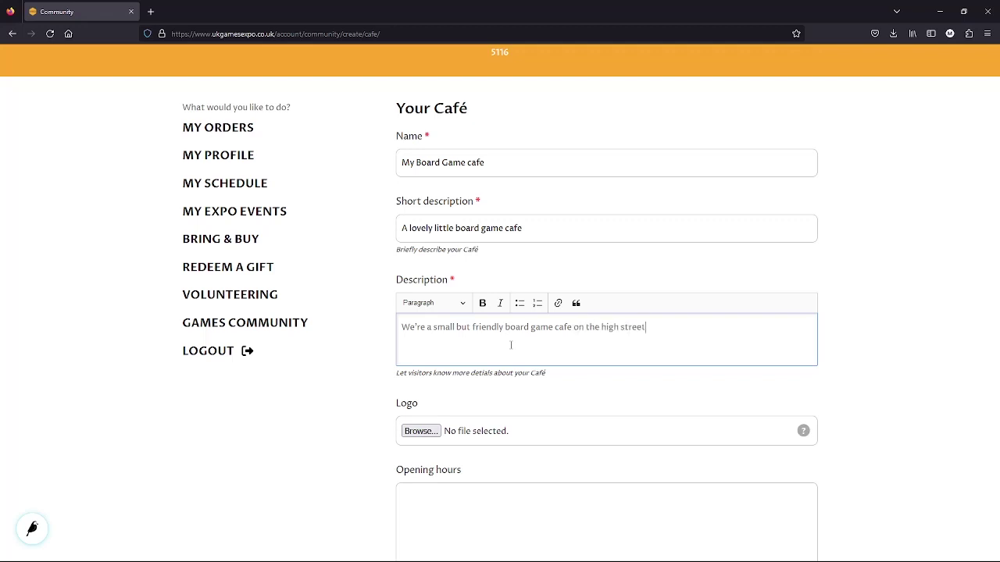
type(" in our home town.")
key("Return")
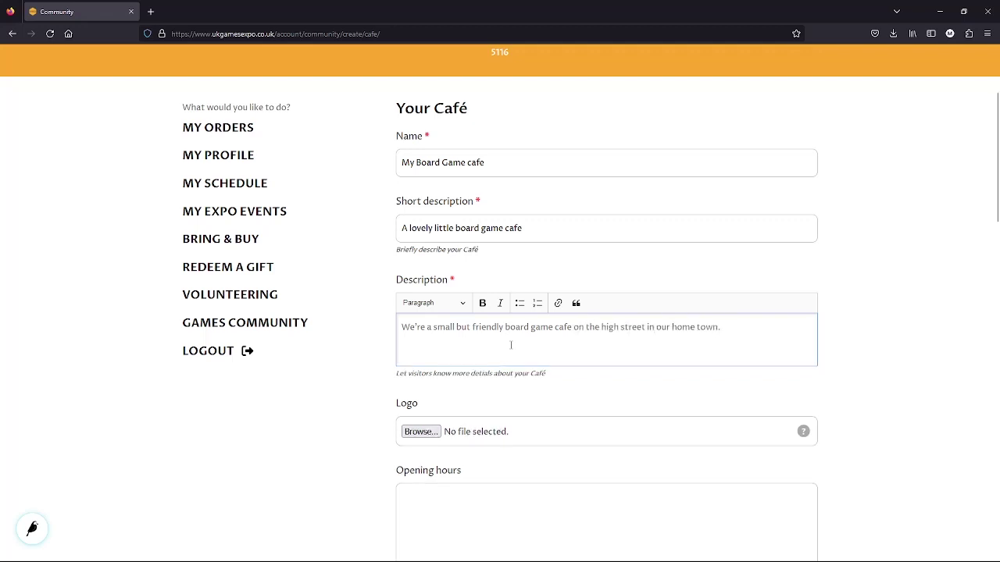
type("We have a selection of 300 board")
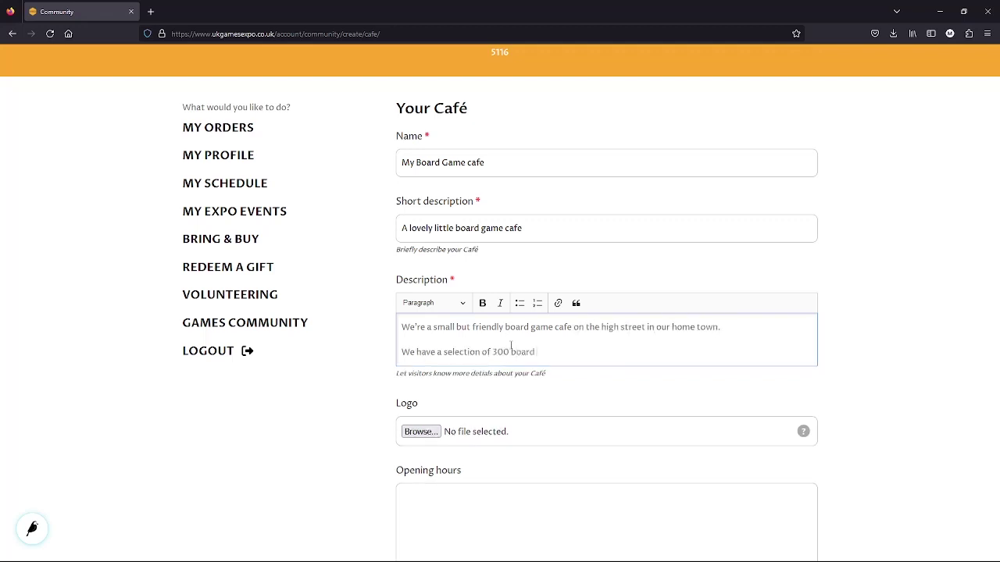
type(" games, mainly focusing on modern")
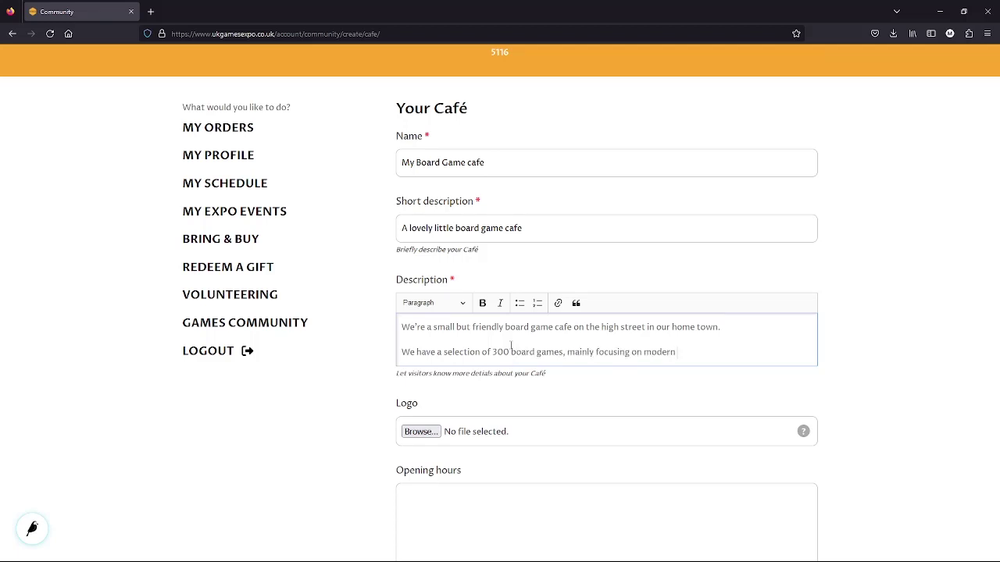
type(" board games, but with som")
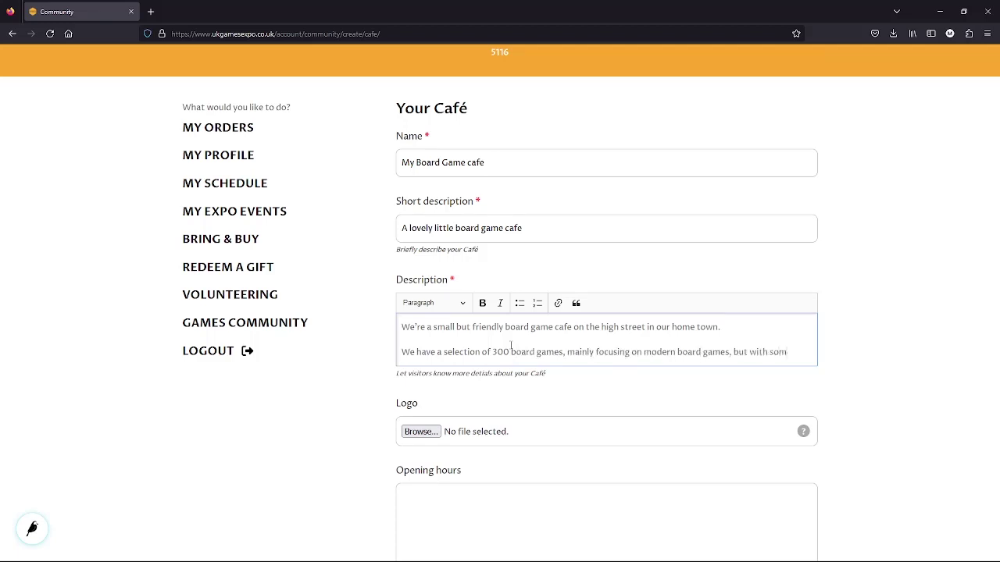
type("e classics like Cluedo and P")
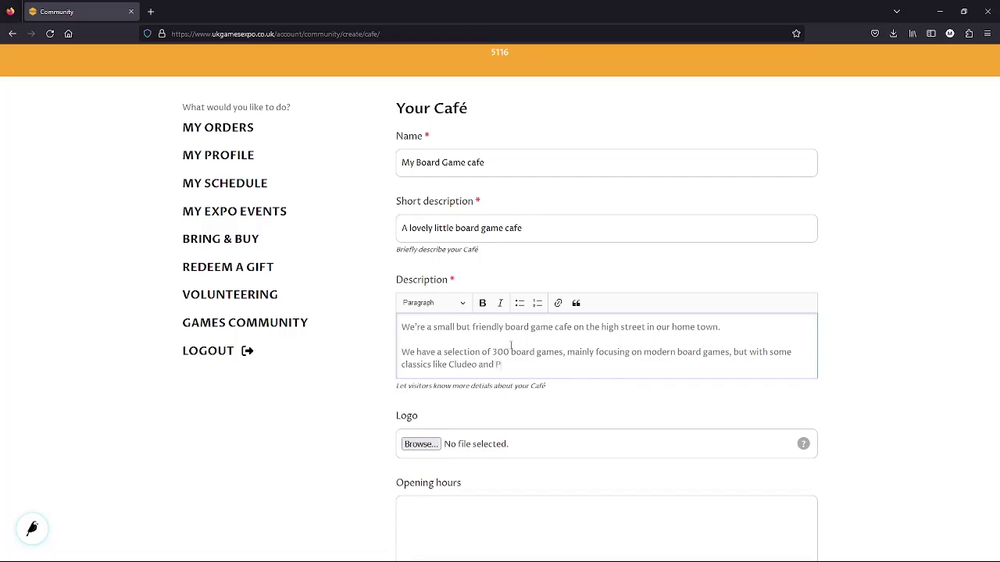
type("op Up Pirate in for good measur")
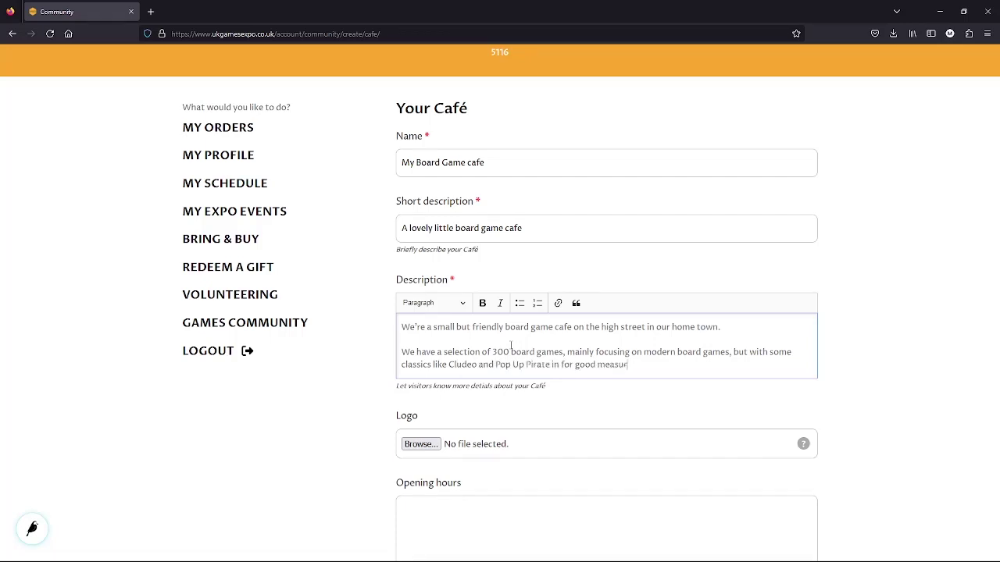
type("e too!")
key("Return")
type("If you're not sure what ")
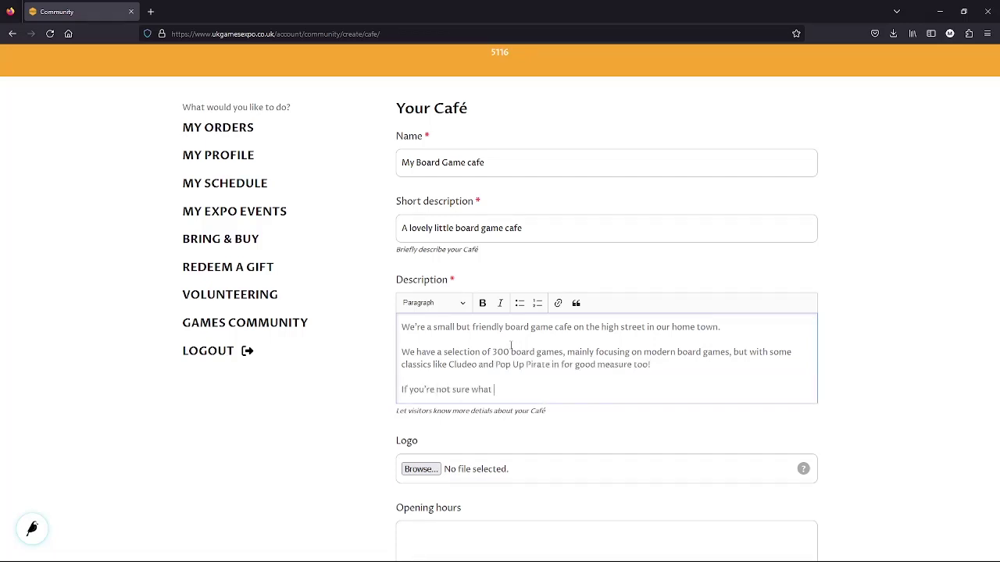
type("games to play, our friendly gurus a")
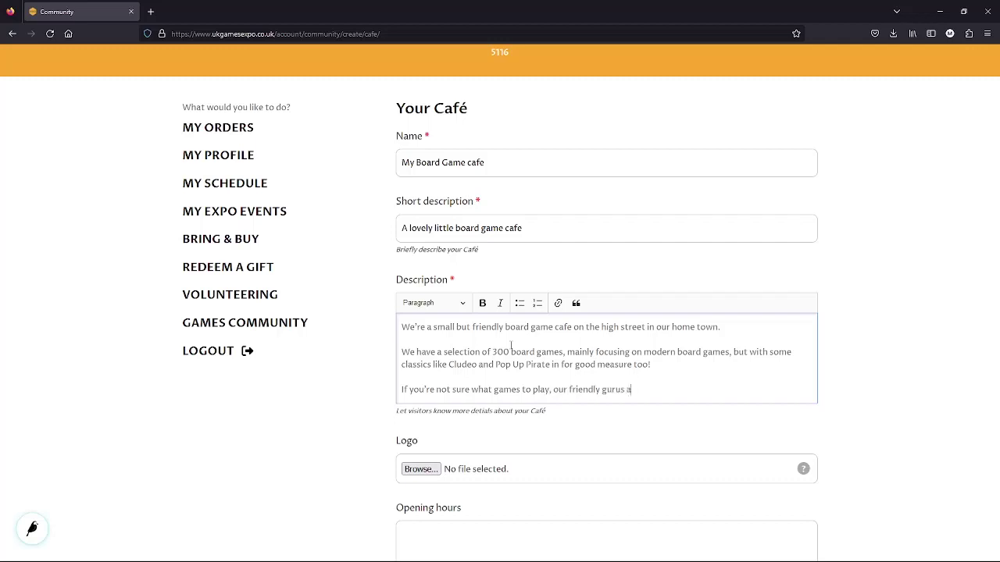
type("re on hand to get you rolling")
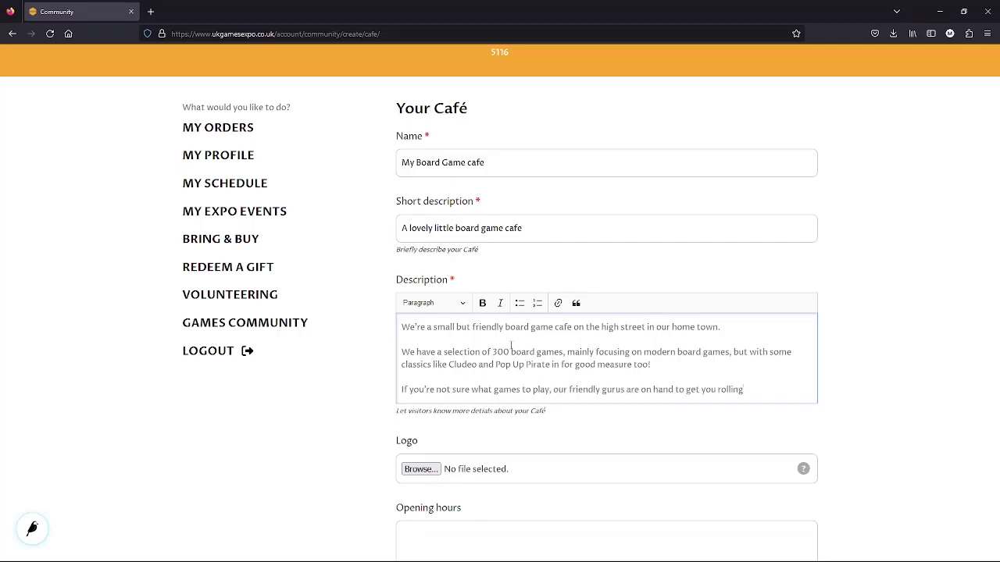
type(". They're here to help you ")
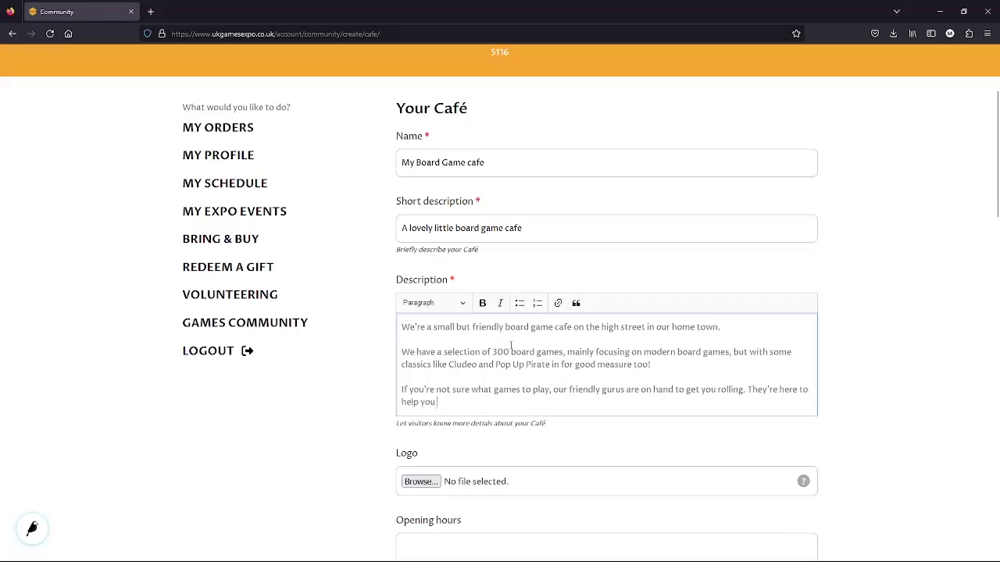
type("choose a game for your party, get ")
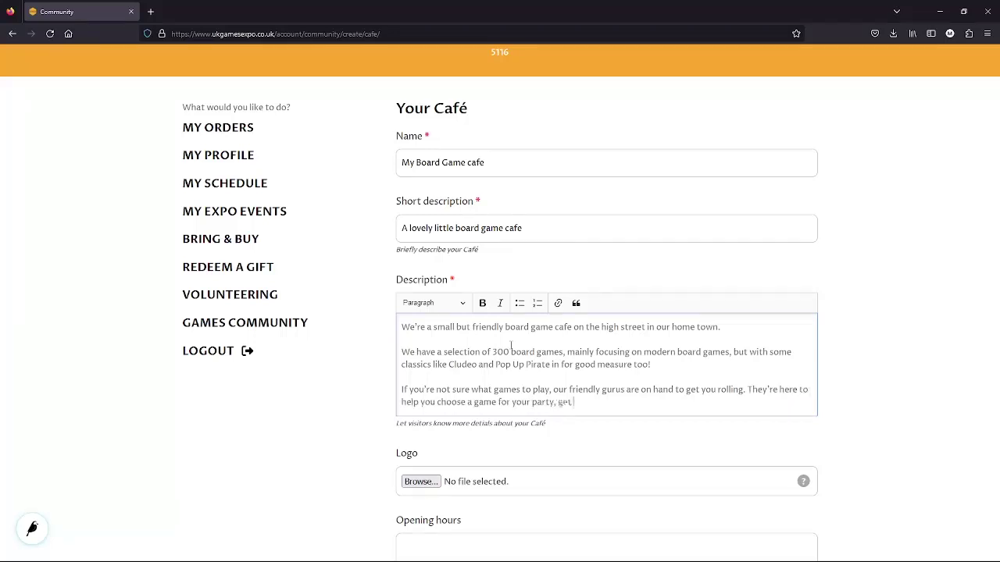
type("set up and teach the rules.")
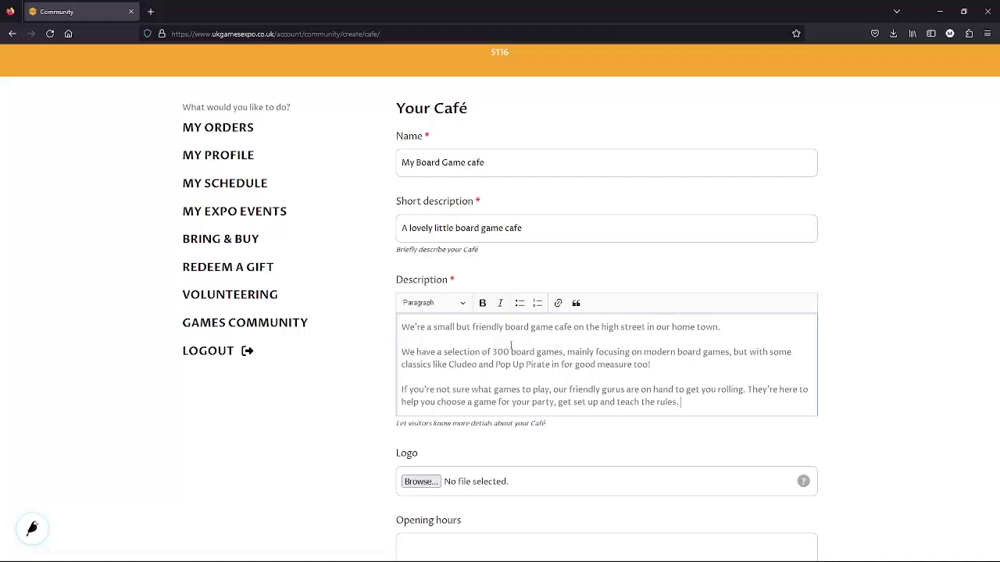
key("Return")
type("We also have a full cafe a")
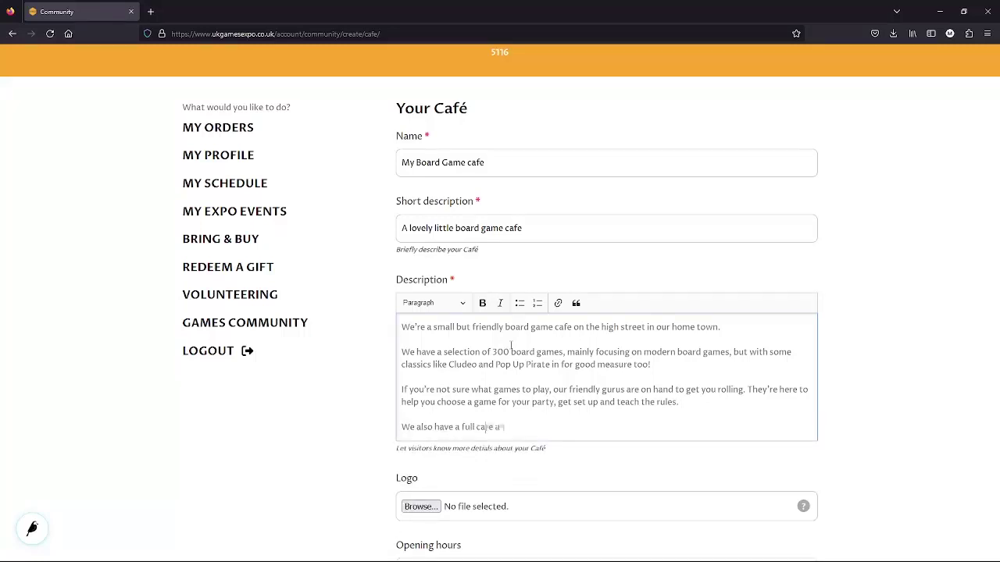
key("BackSpace")
type("menu including sand")
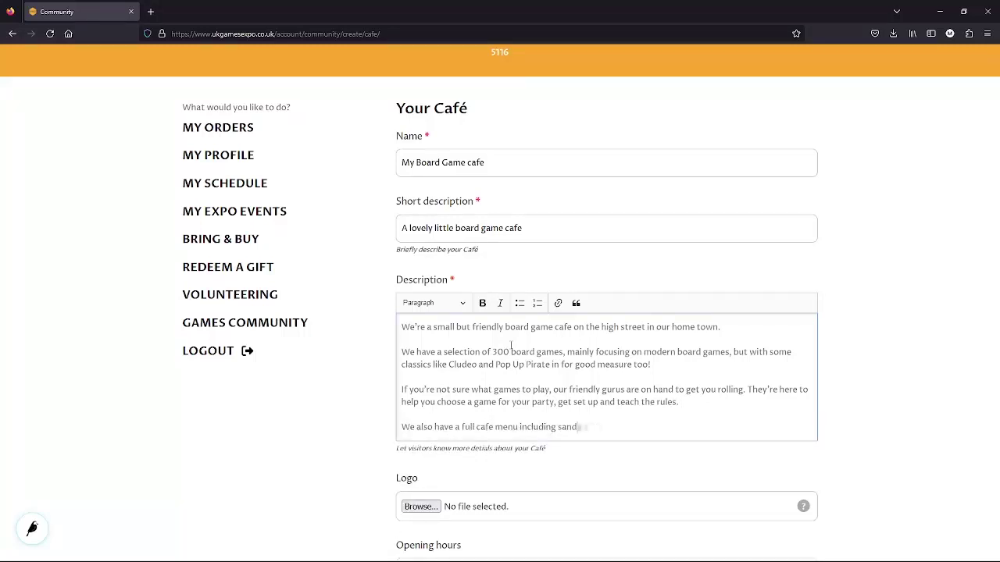
type("wiches, cakes and toasties. Our ")
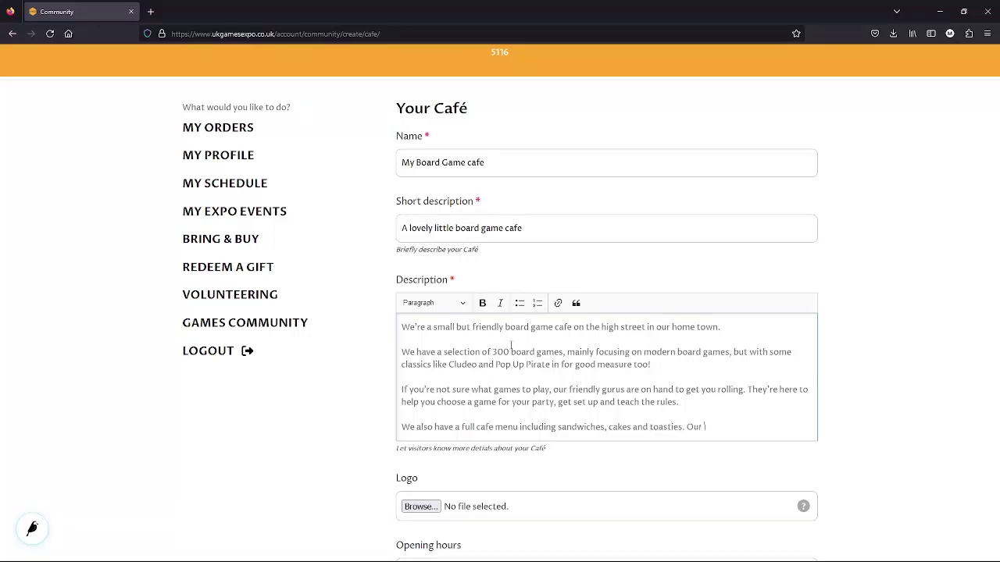
type("drinks menu includes fresh coffees")
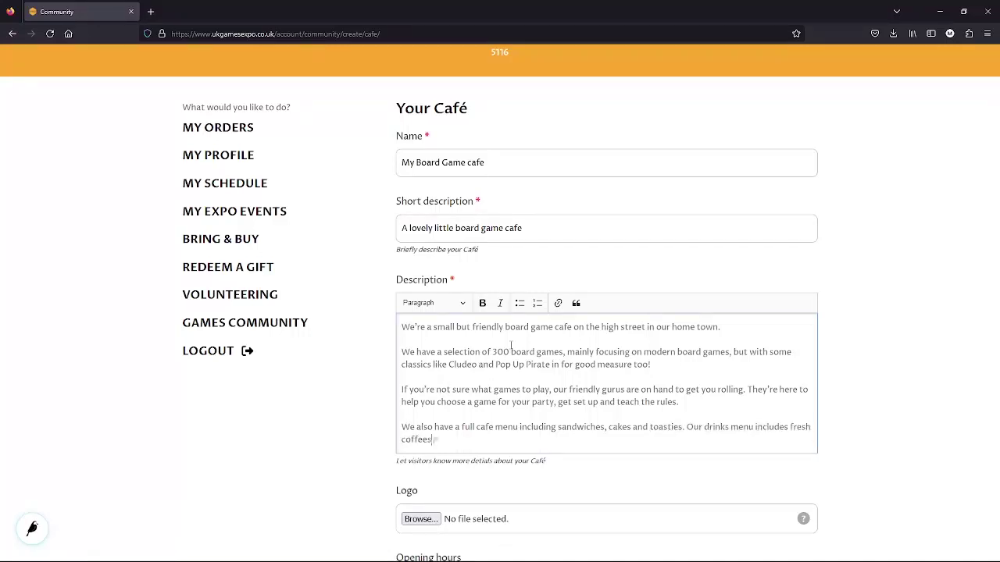
type(" and teas, milkshakes and")
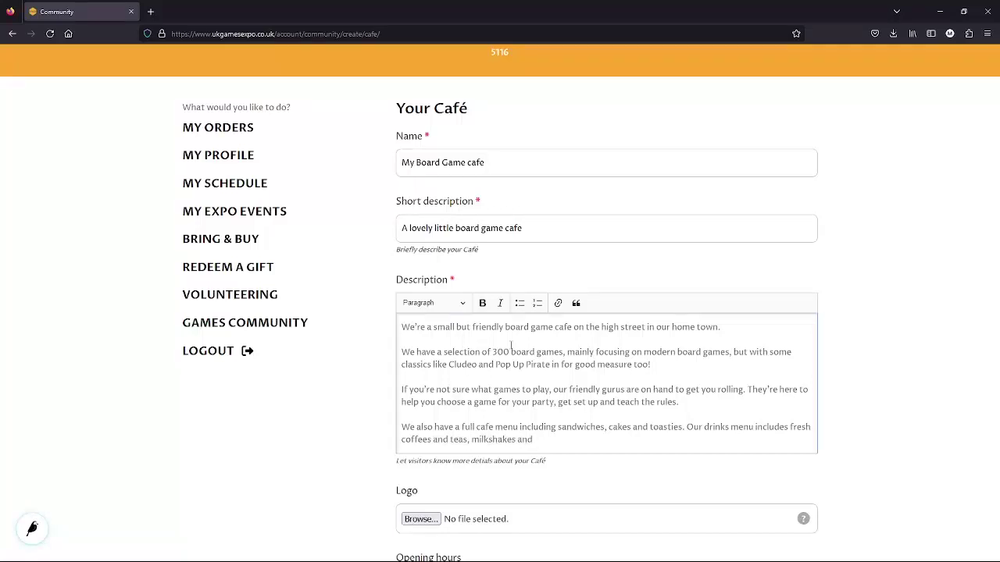
type(" a selection of soft drinks.")
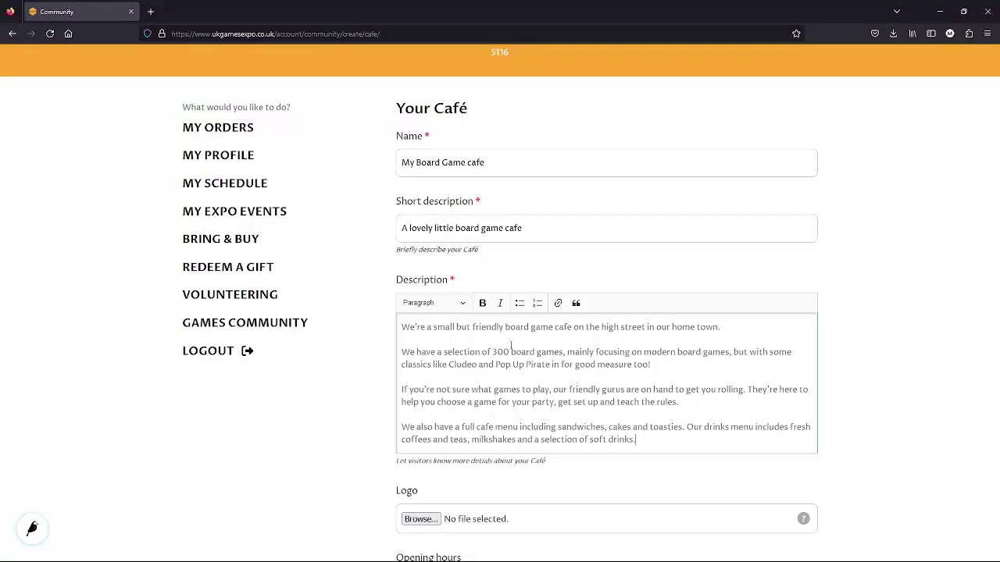
Add paragraphs on Social Games Nights, RPG tasters, Big Board Game Days, and city-centre parking.
key("Return")
type("We regularly run game")
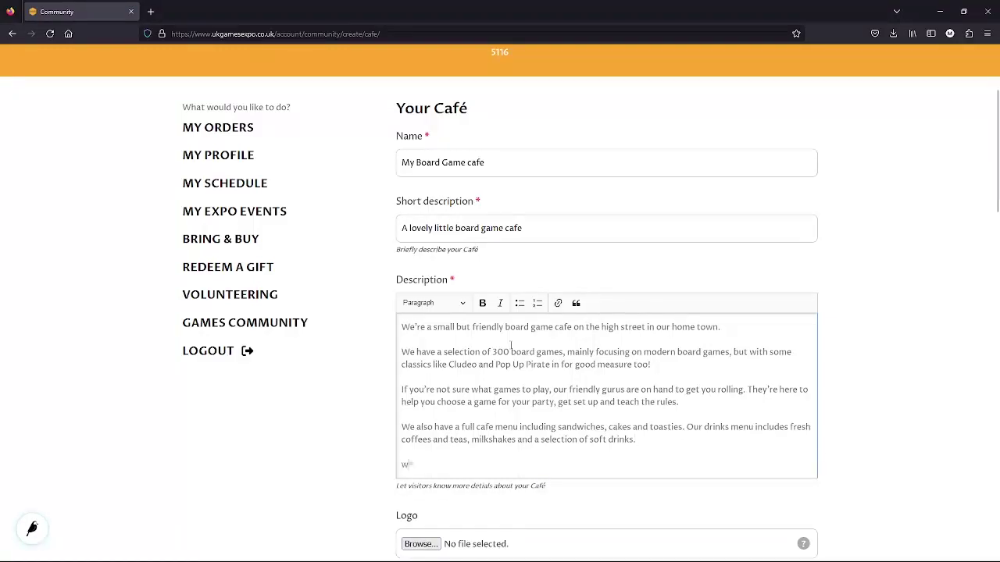
key("BackSpace")
key("BackSpace")
key("BackSpace")
key("BackSpace")
key("BackSpace")
key("BackSpace")
key("BackSpace")
key("BackSpace")
type("organise Social Games night")
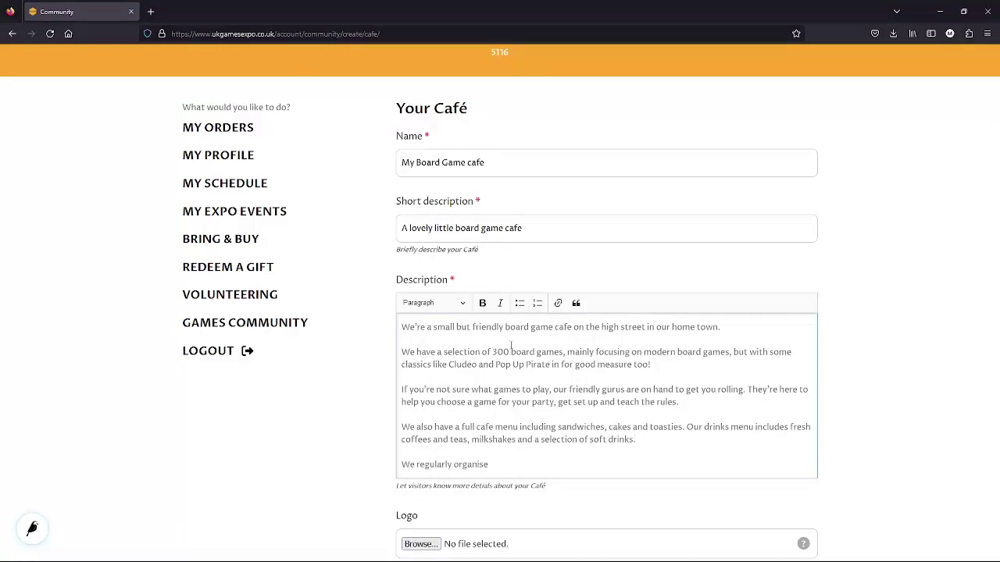
key("BackSpace")
key("BackSpace")
key("BackSpace")
key("BackSpace")
key("BackSpace")
type("Nights, RPG ta")
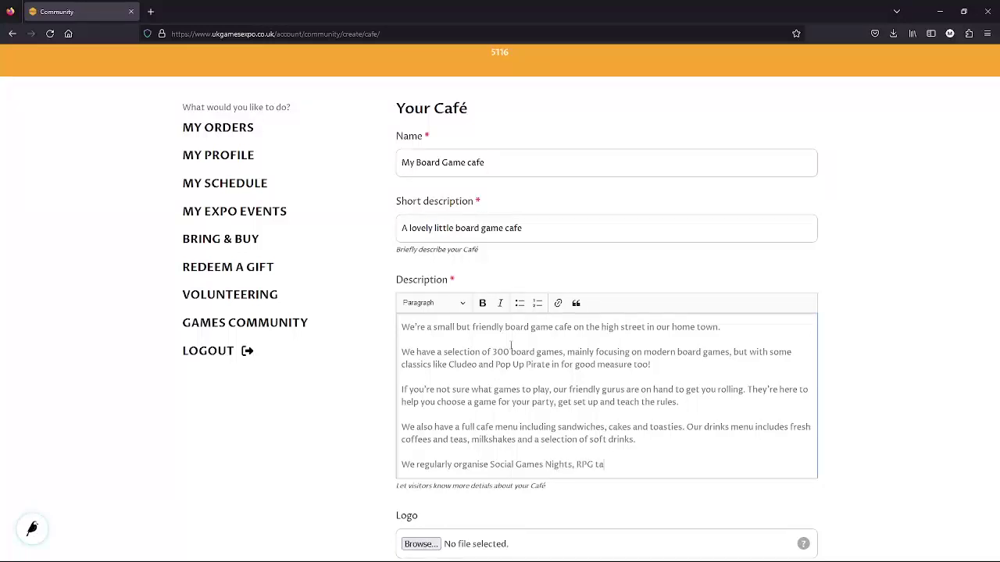
type("sters and Bi")
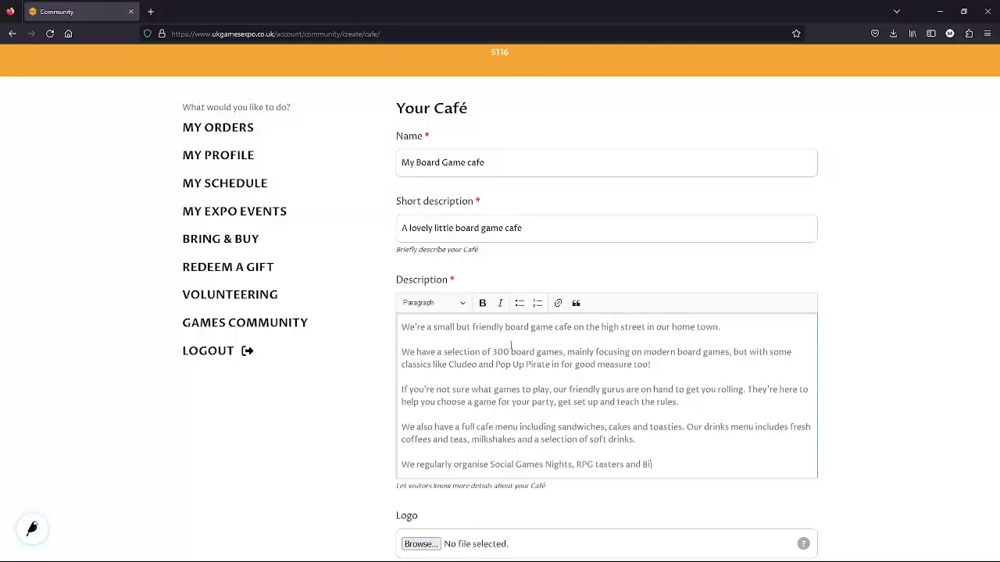
type("g Board Game Days, please check ou")
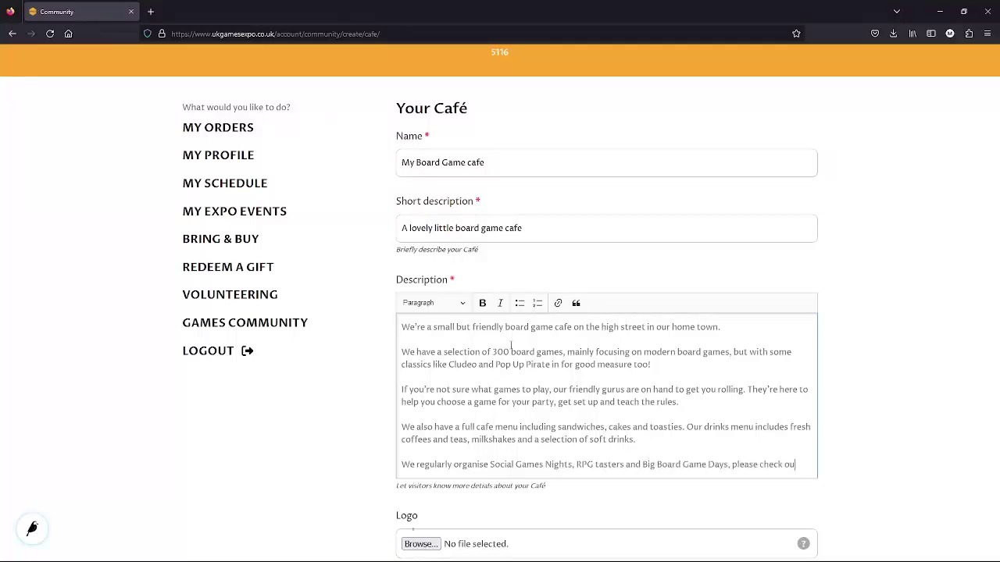
type("r Facebook page for the ")
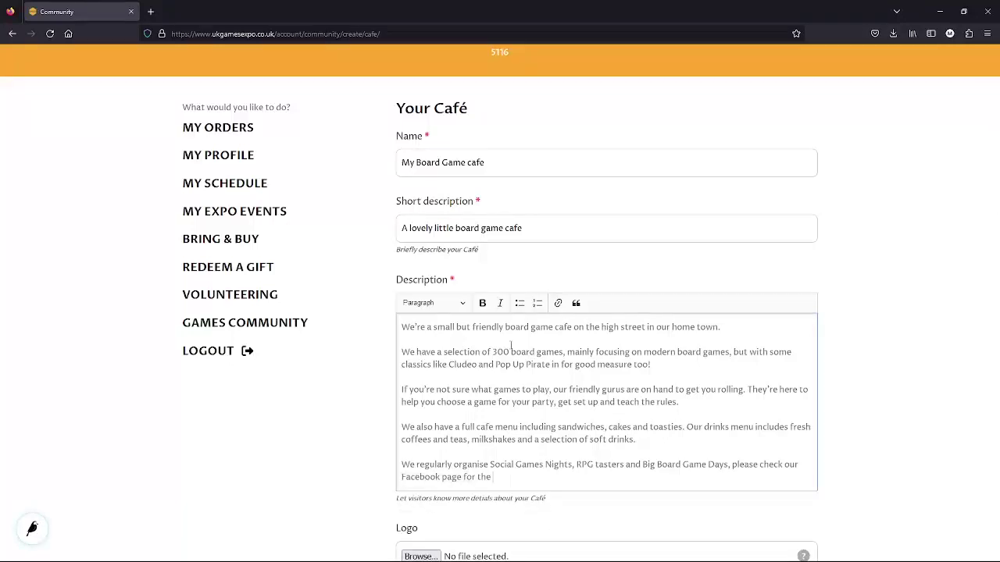
type("next event.")
key("Return")
type("We")
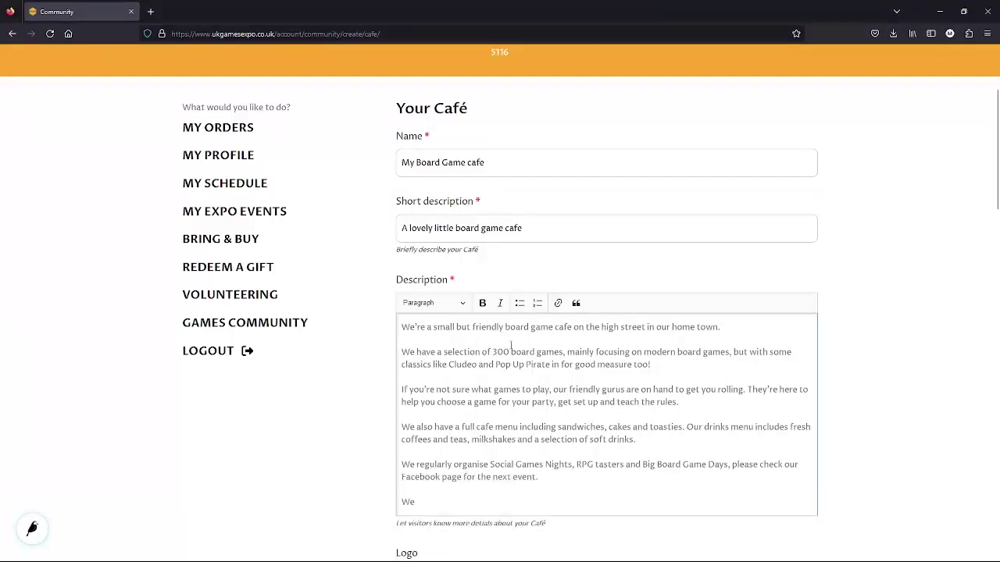
type("'re a city center venue, so We do no")
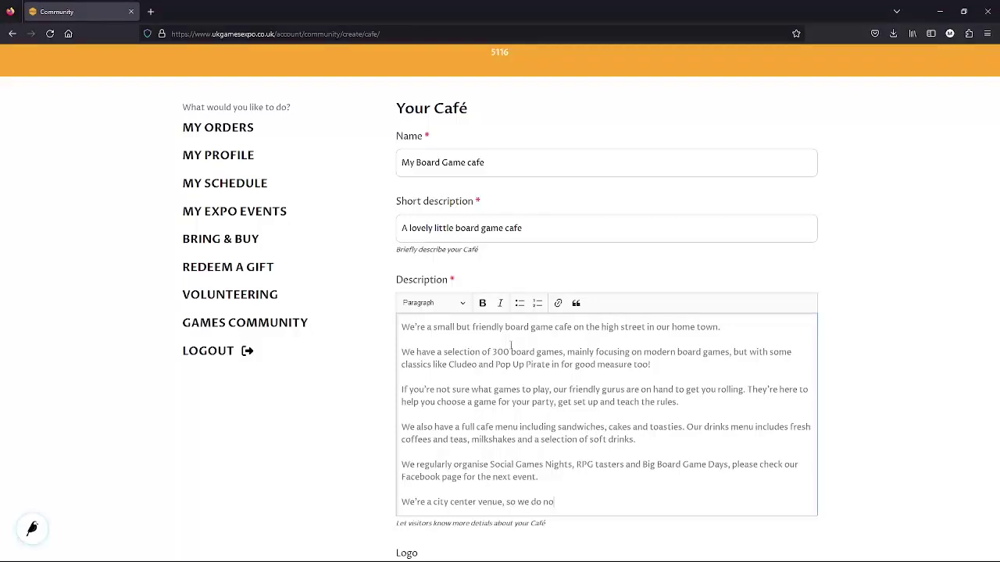
type("t have our own parking, how")
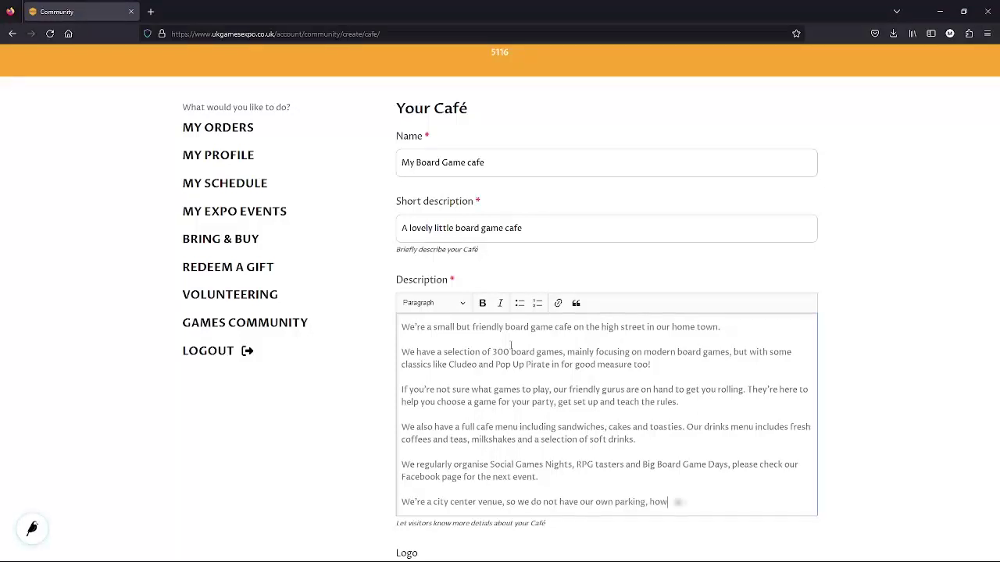
type("ever there are a number of shopping cen")
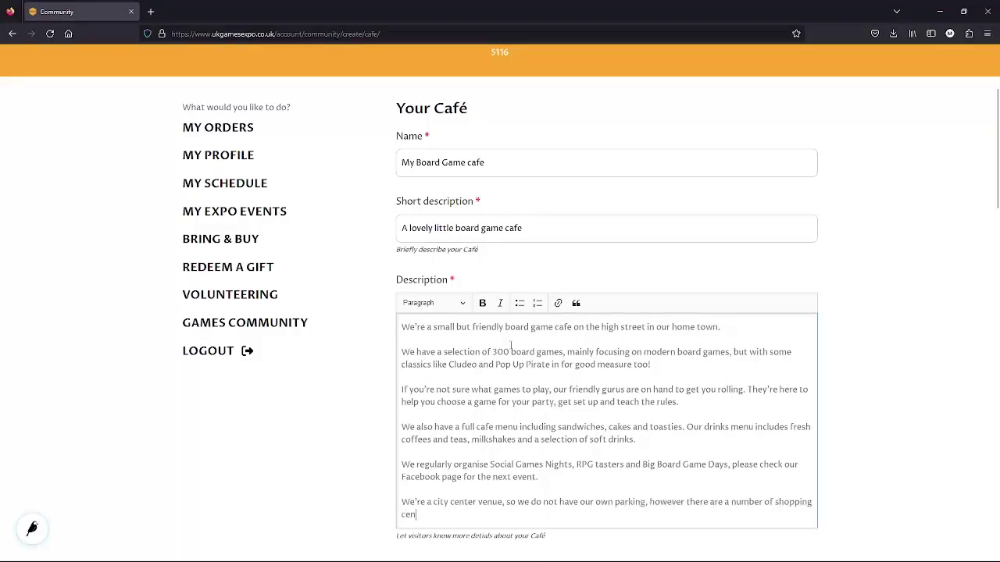
type("ter car parks and p")
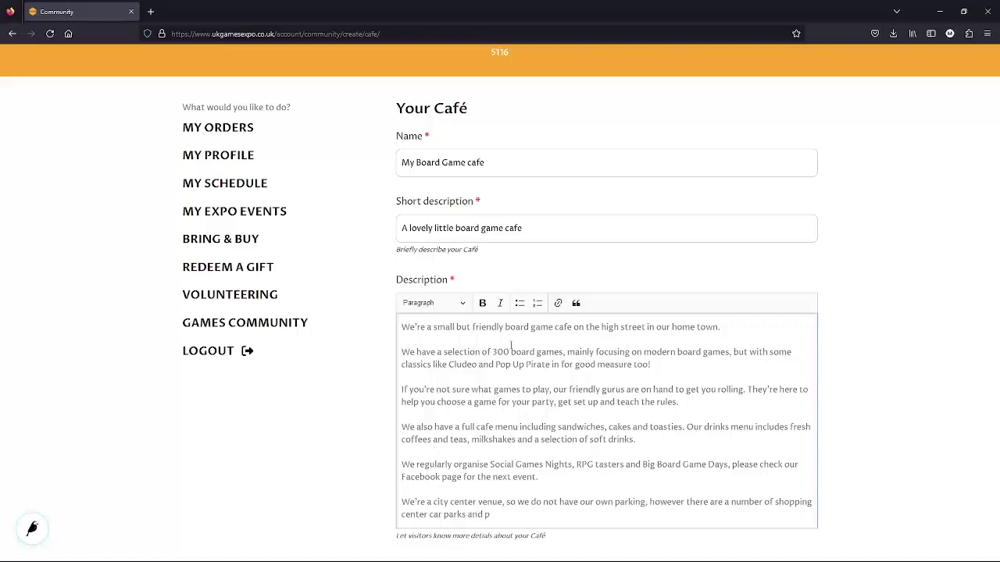
type("ublic transport hubs nearby.")
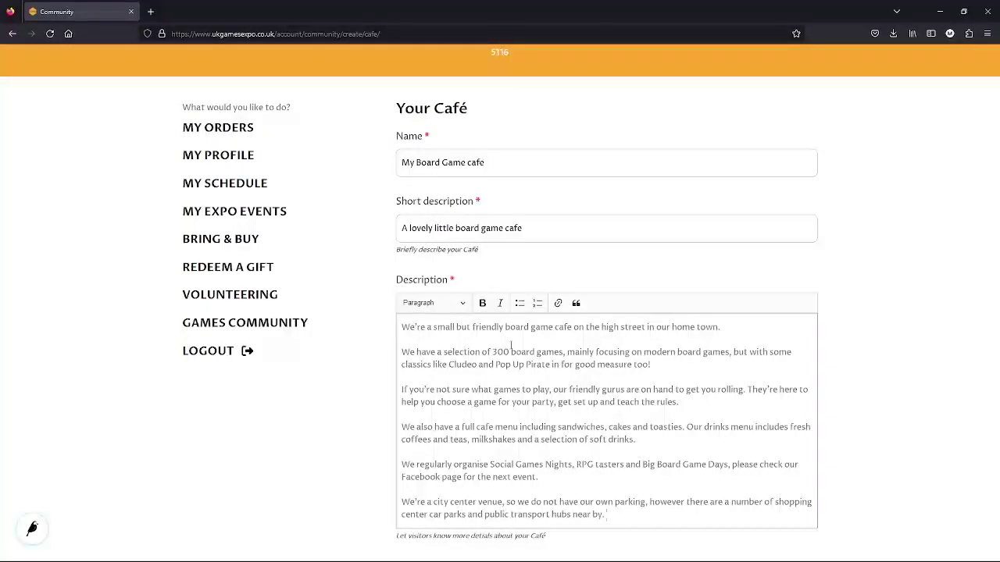
Emphasise the description's first line and final parking paragraph.
scroll(511, 344, "down", 1)
left_click_drag(732, 273, 401, 273)
left_click(482, 249)
left_click_drag(615, 461, 401, 448)
left_click(482, 249)
Set opening hours: Monday - 10am - 3pm, Tuesday - CLOSED, Wed to Sun 10am - 10pm.
scroll(570, 408, "down", 5)
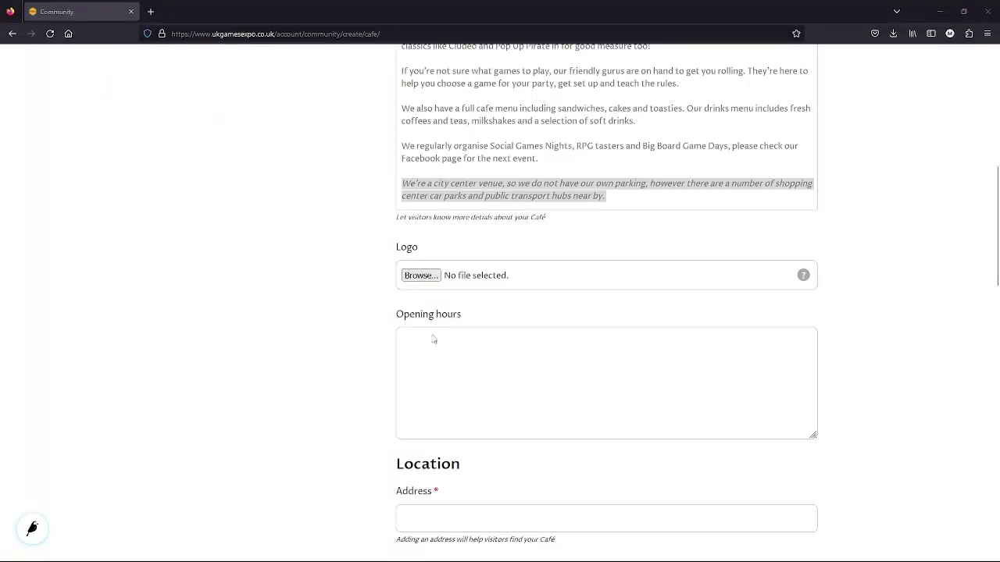
left_click(474, 358)
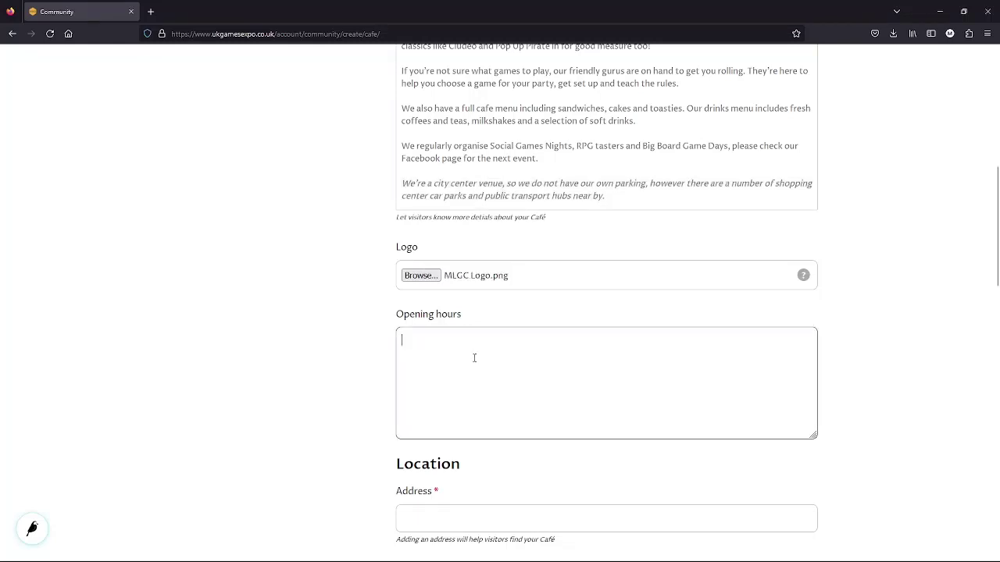
type("Monday")
type(" - 10am - 3pm")
type(" Tue")
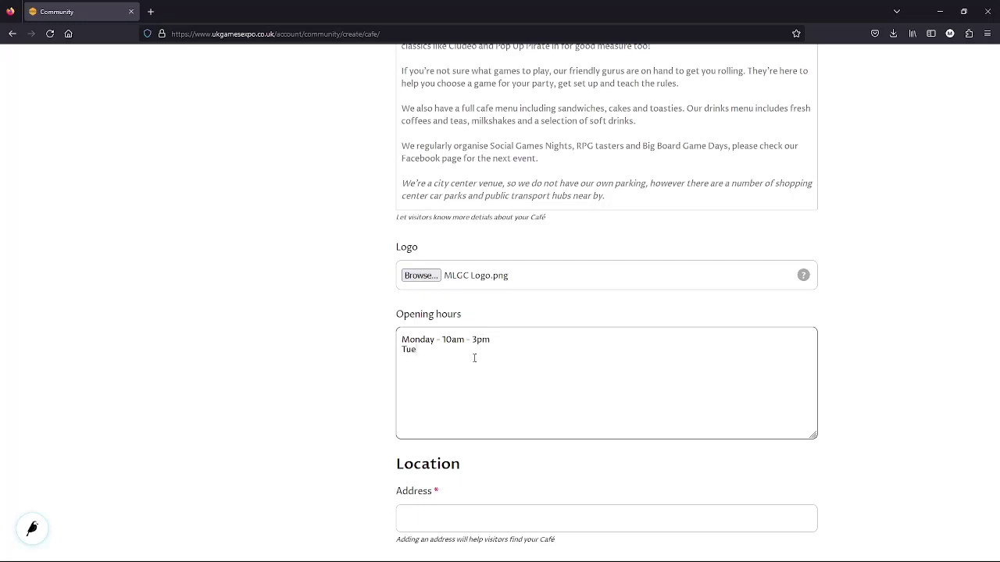
type("sday - CLOSE")
type("D Wed to Sun 10am")
type(" - 10pm")
scroll(474, 358, "down", 2)
left_click(463, 365)
scroll(272, 312, "down", 3)
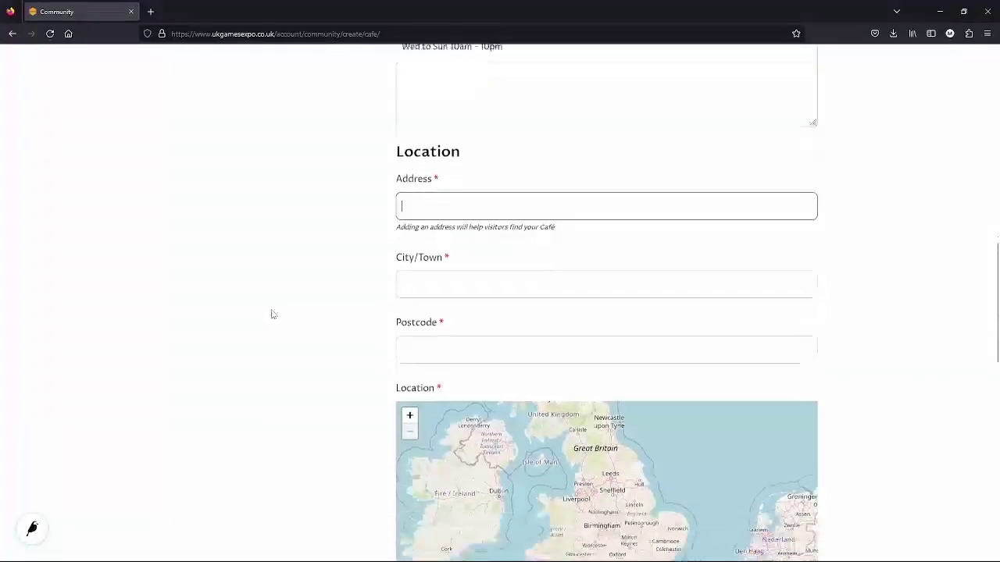
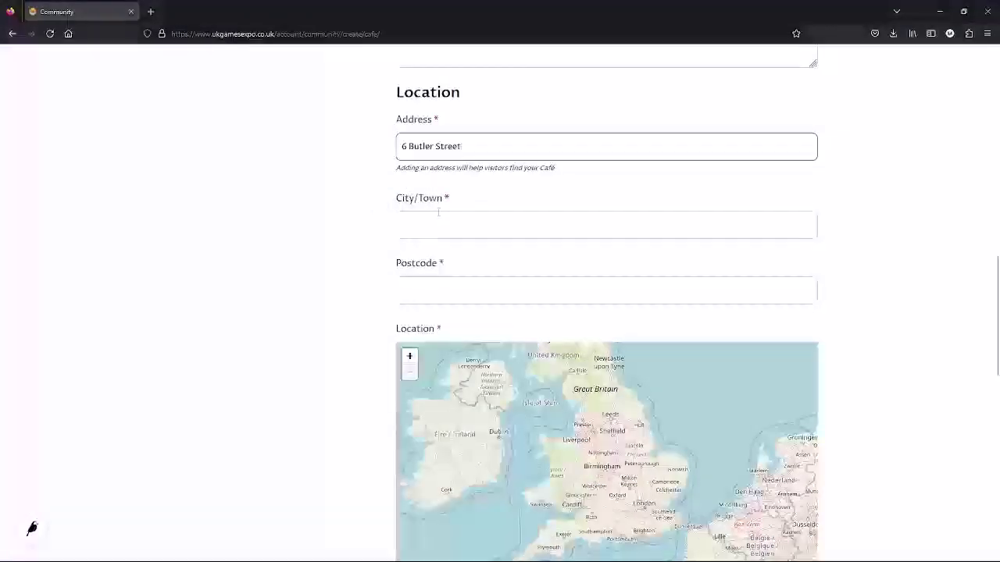
left_click(434, 224)
type("P")
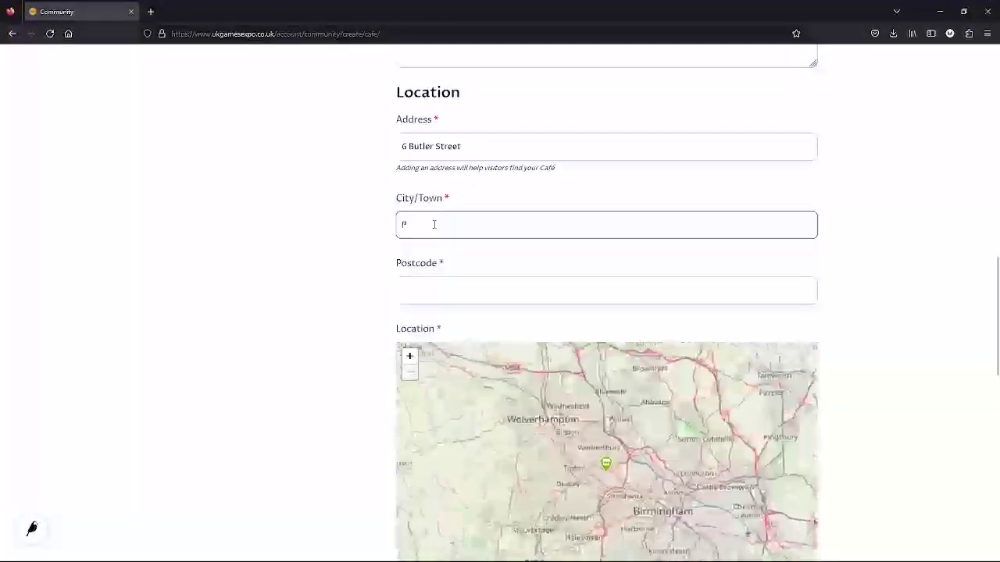
type("reston")
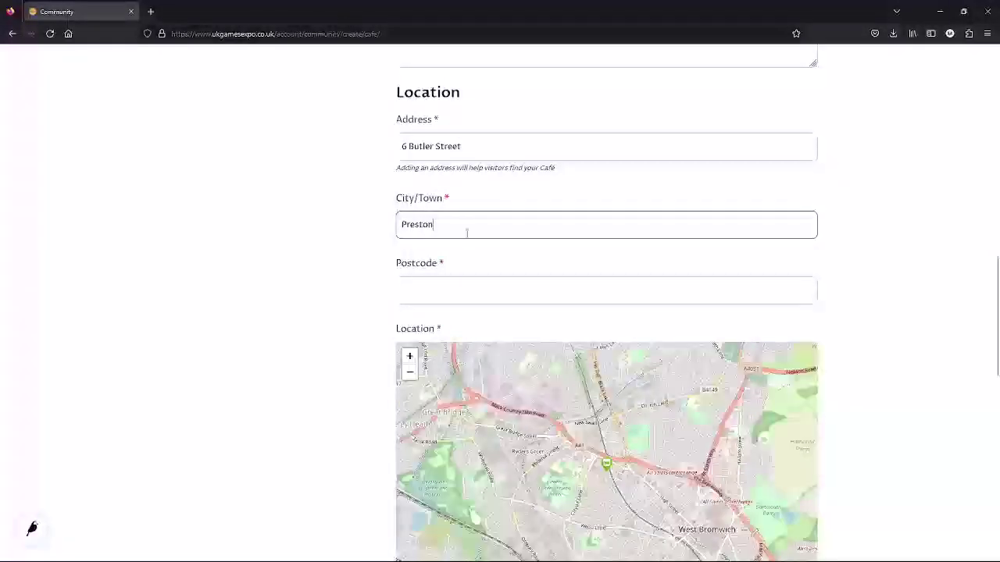
left_click(433, 291)
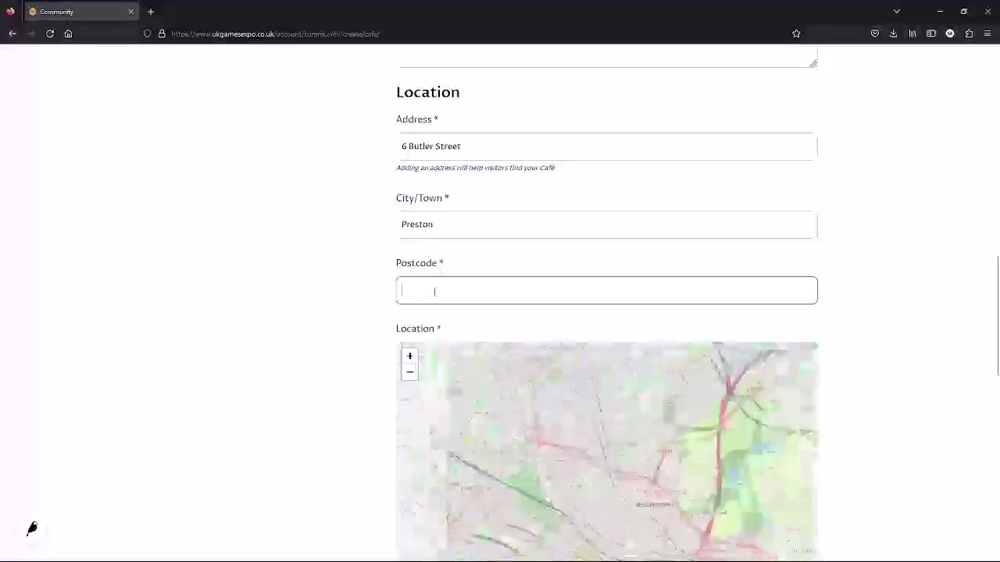
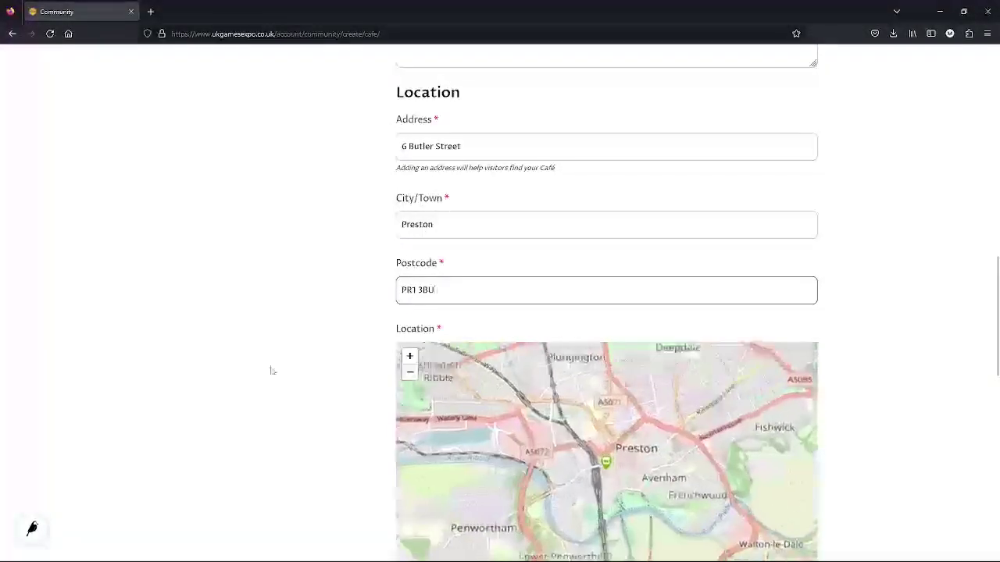
left_click(380, 362)
Zoom the location map in and back out to check the Preston marker.
scroll(379, 362, "down", 5)
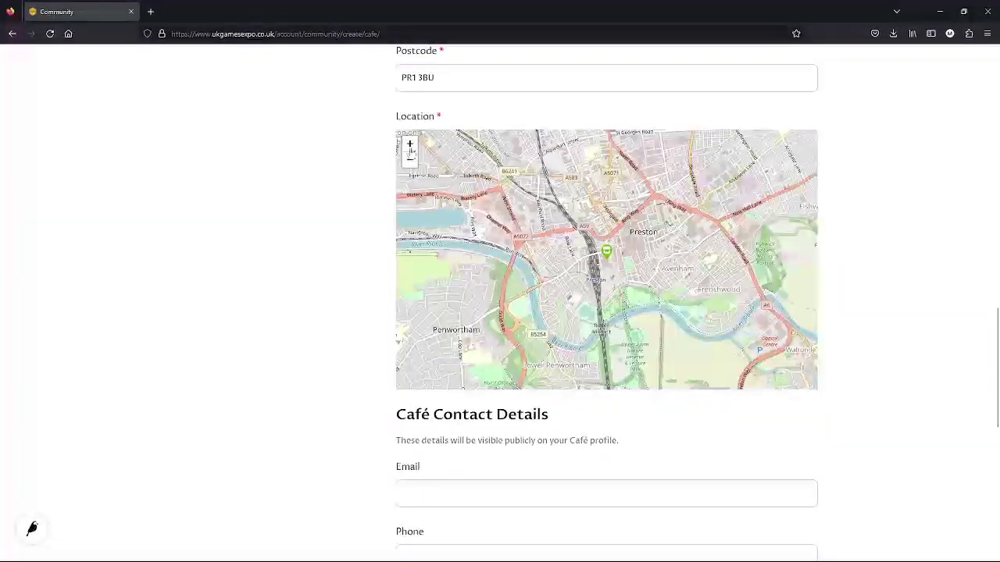
left_click(409, 144)
left_click(409, 145)
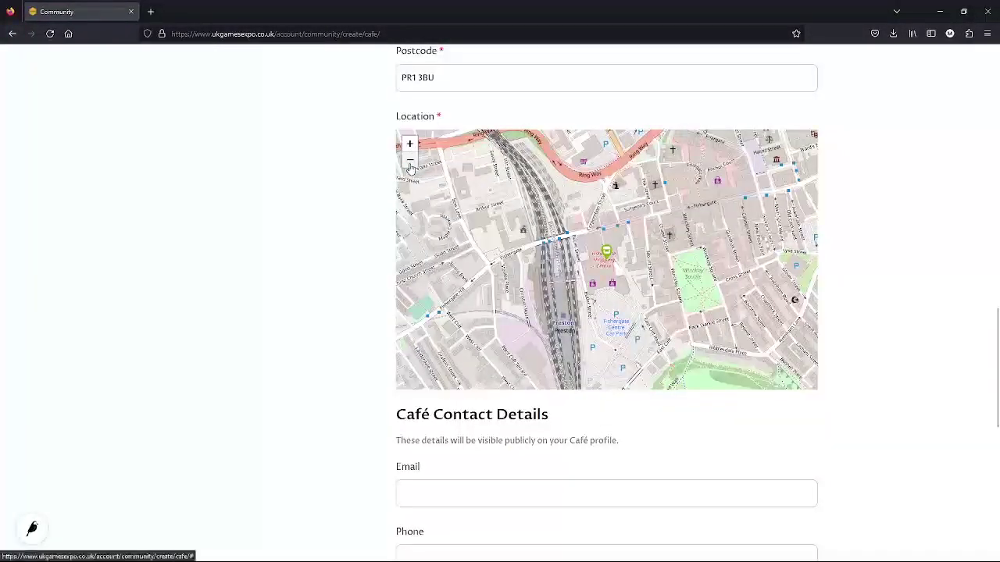
left_click(410, 161)
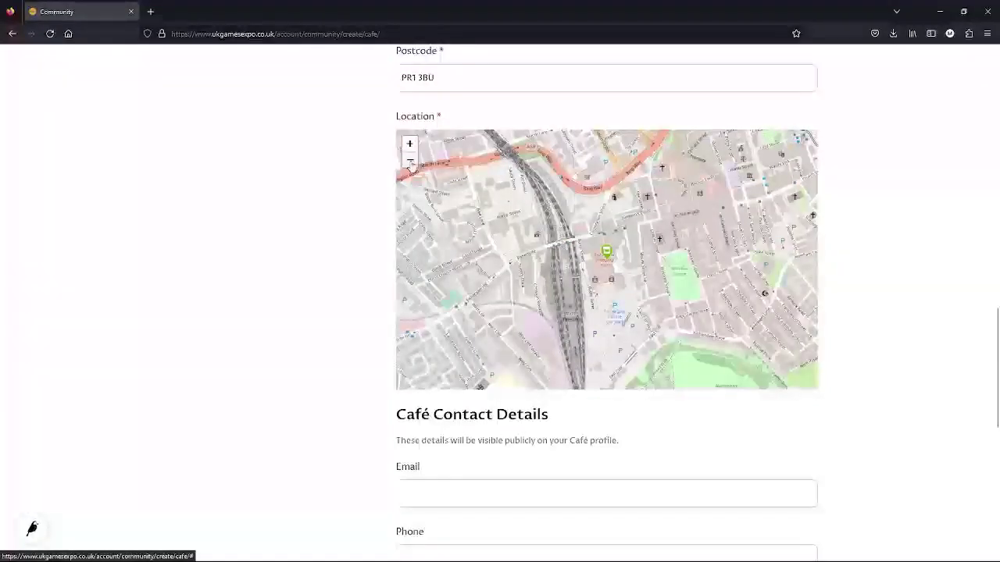
left_click(410, 162)
left_click(410, 162)
Fill in the café's public contact e-mail address and phone number.
scroll(296, 357, "down", 3)
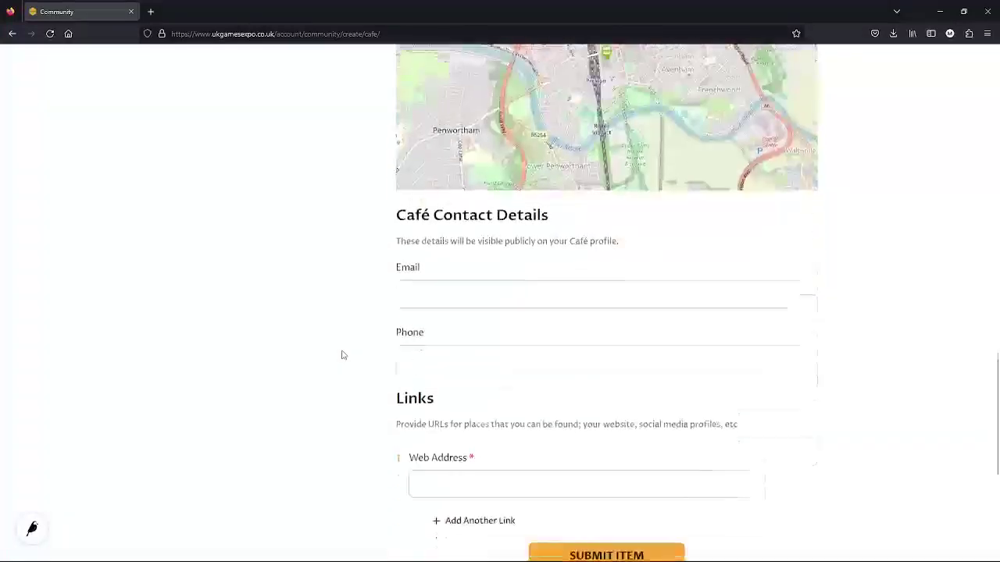
left_click(424, 280)
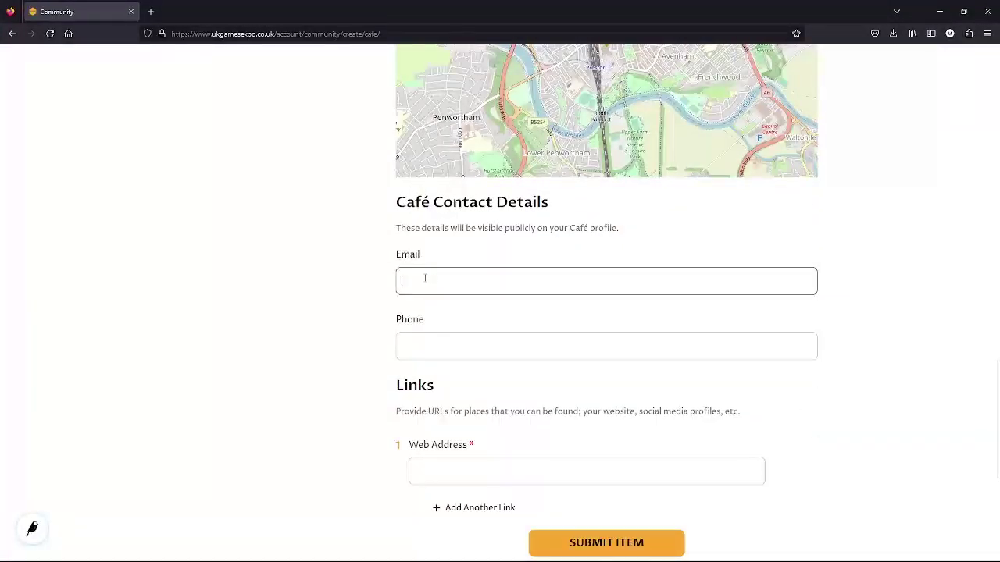
left_click(417, 348)
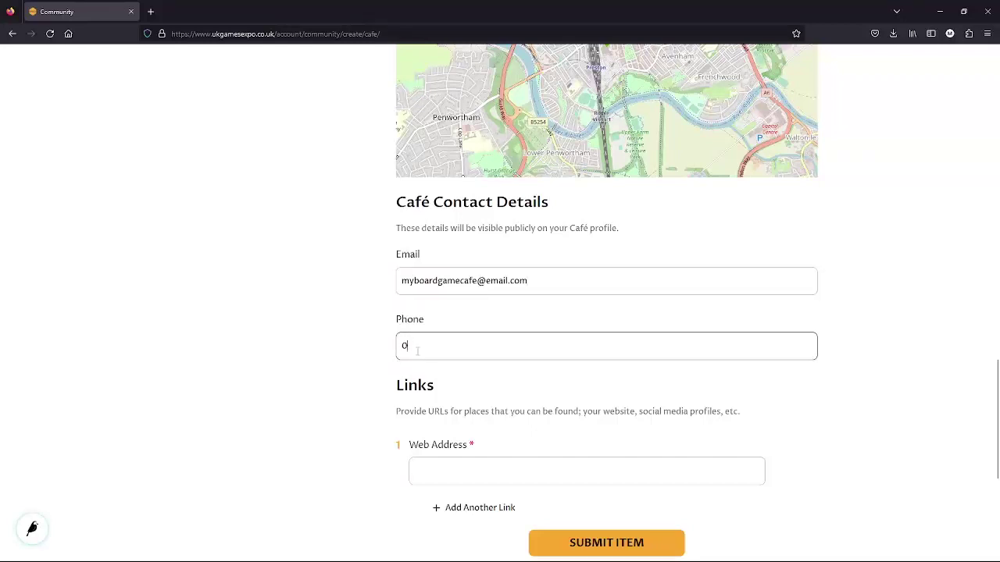
type("772 000 000")
scroll(587, 422, "down", 3)
left_click(430, 255)
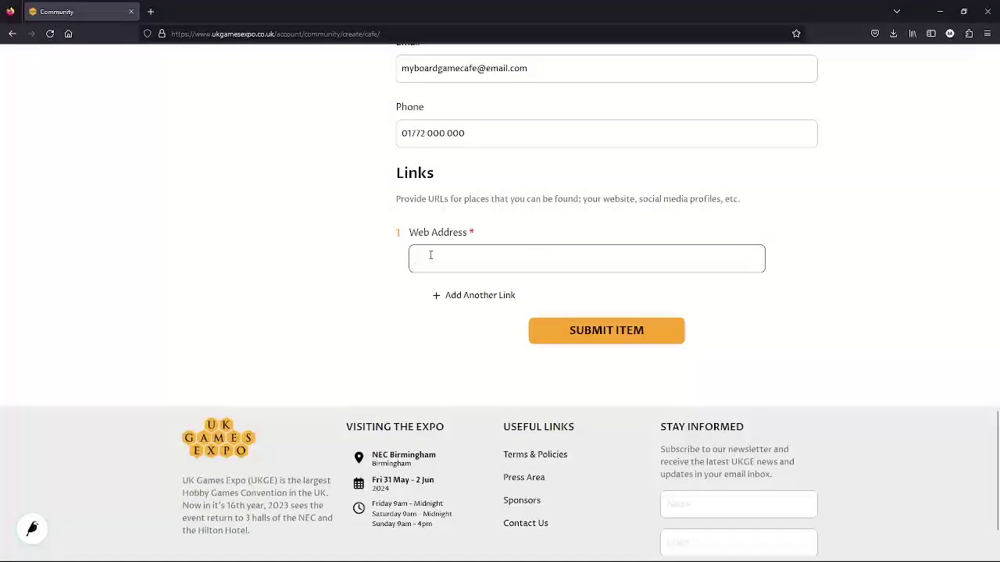
type("www.myboadgamecafe.co.uk")
left_click(455, 295)
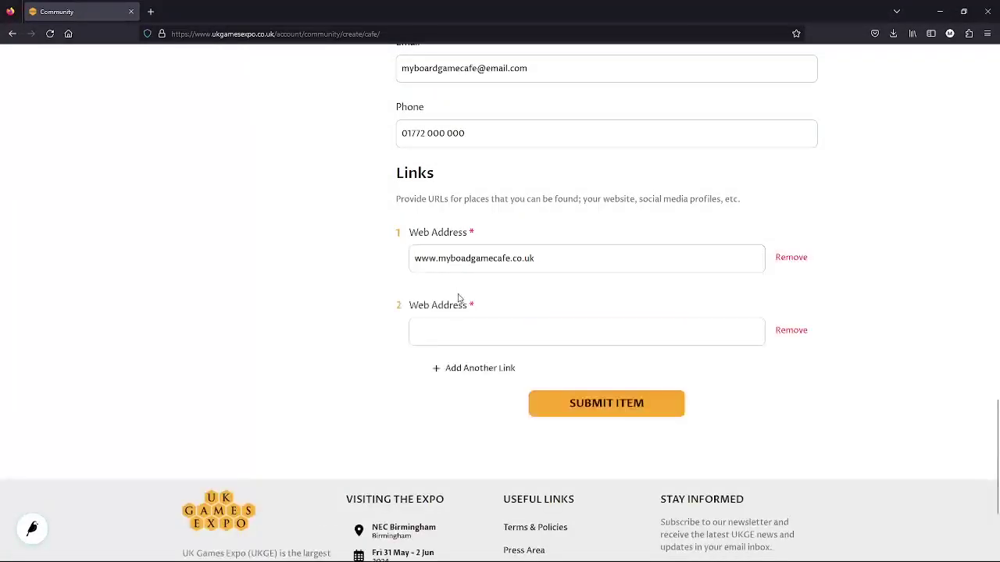
left_click(450, 331)
type("www")
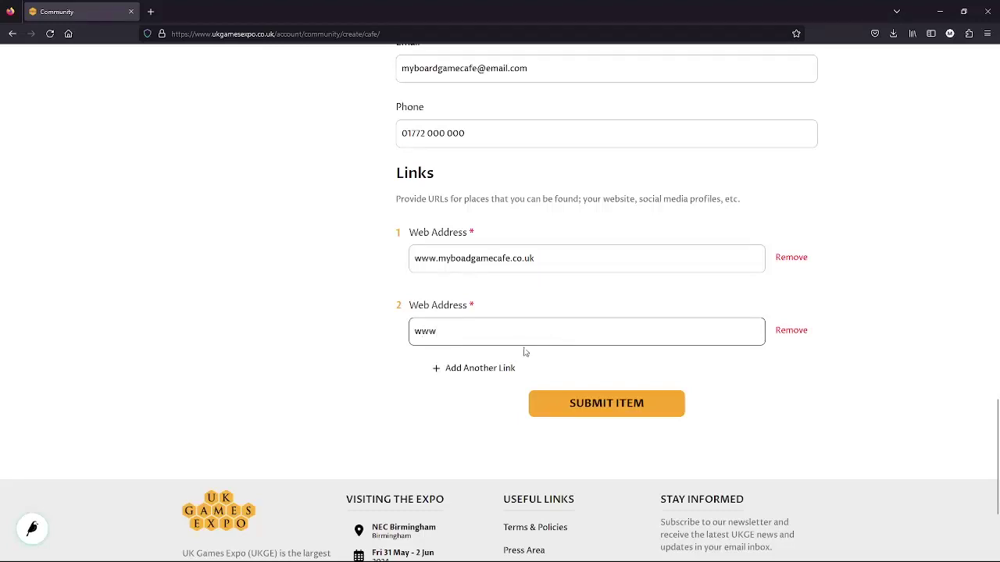
type(".facebook.com/myboardgamecafe")
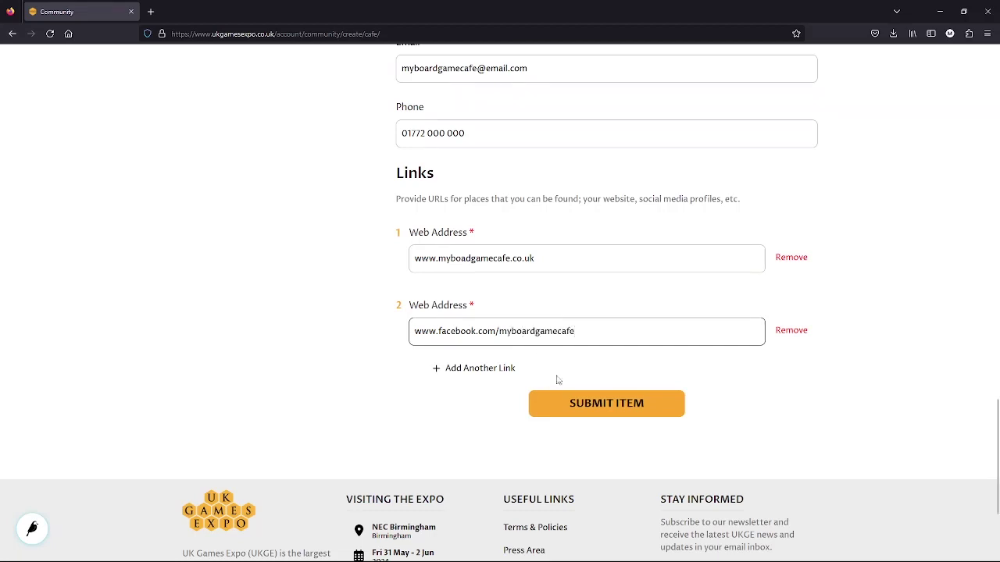
Submit the café listing so it appears as Pending.
left_click(595, 406)
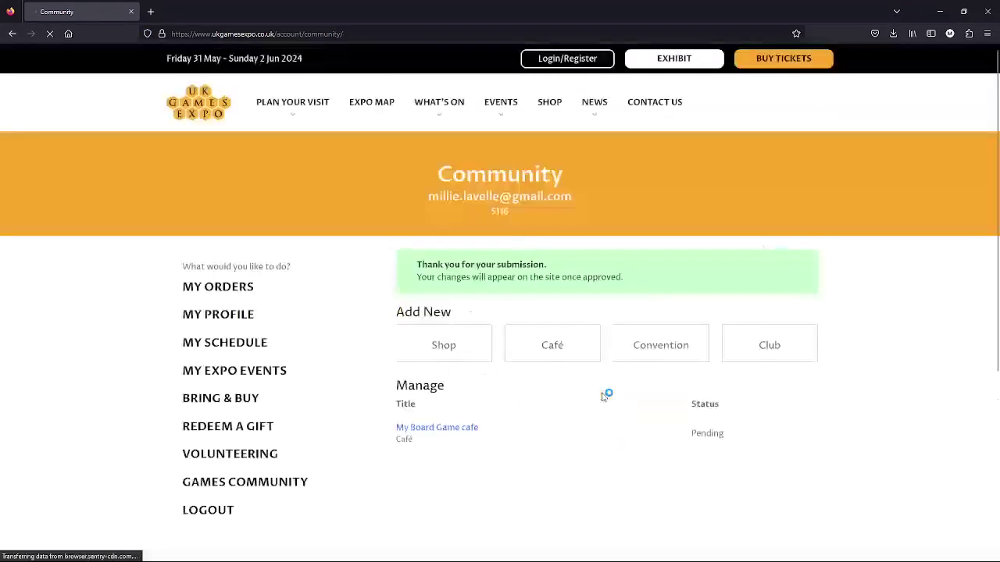